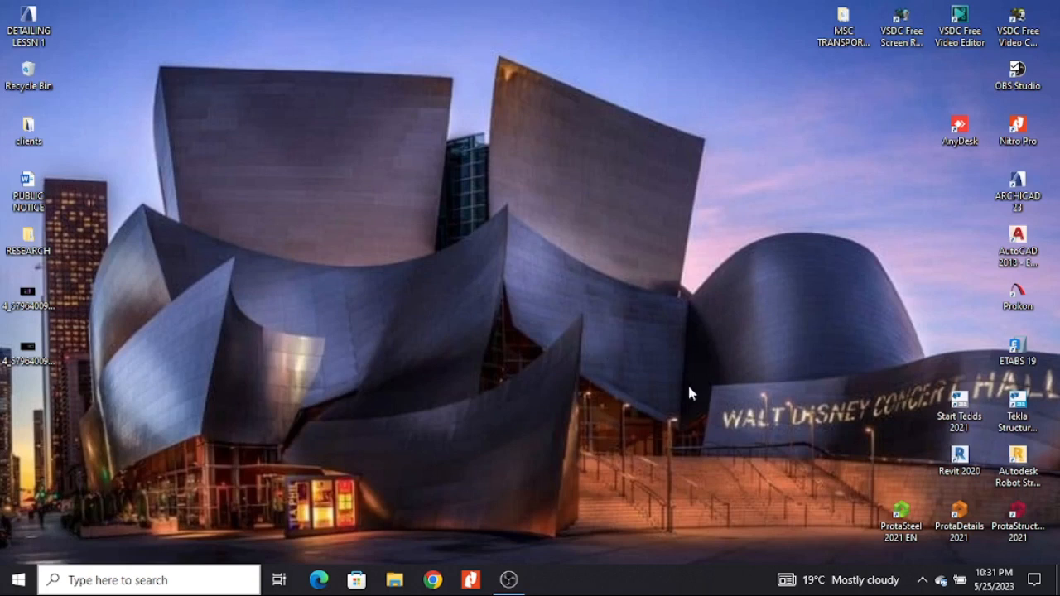
Launch ProtaStructure 2021 and create a new project with the code practice from the UK (Eurocode) template.
{"action": "double_click", "coordinate": [1018, 518]}
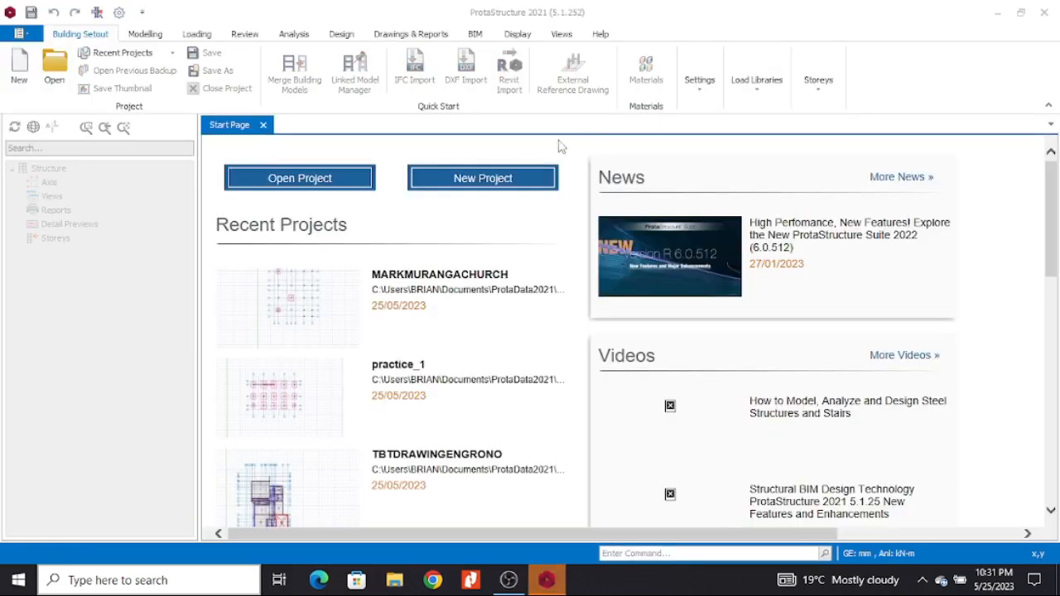
{"action": "left_click", "coordinate": [508, 175]}
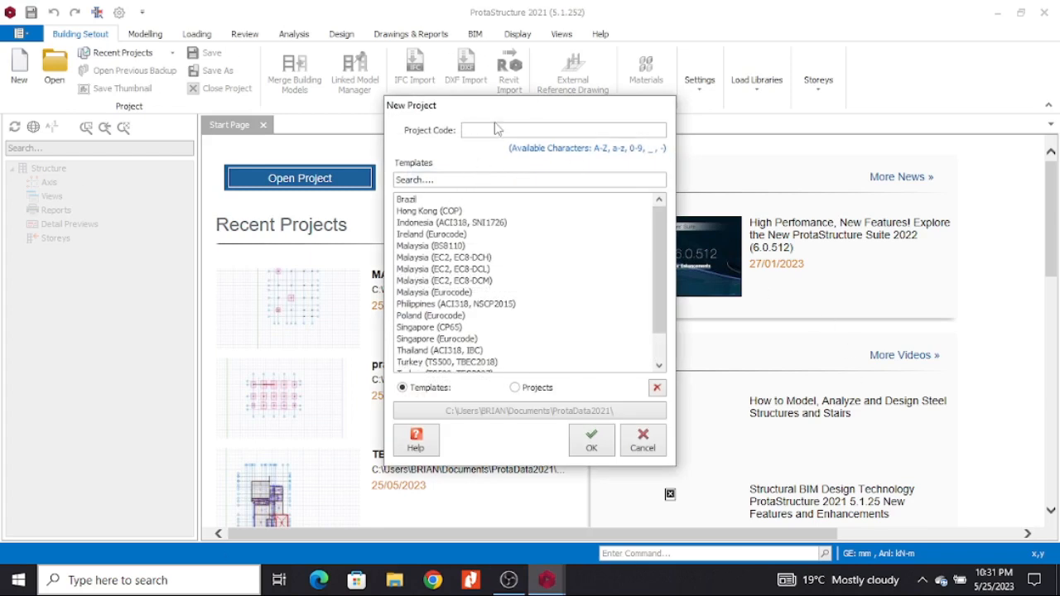
{"action": "type", "text": "practice"}
{"action": "scroll", "coordinate": [495, 262], "scroll_direction": "down", "scroll_amount": 1}
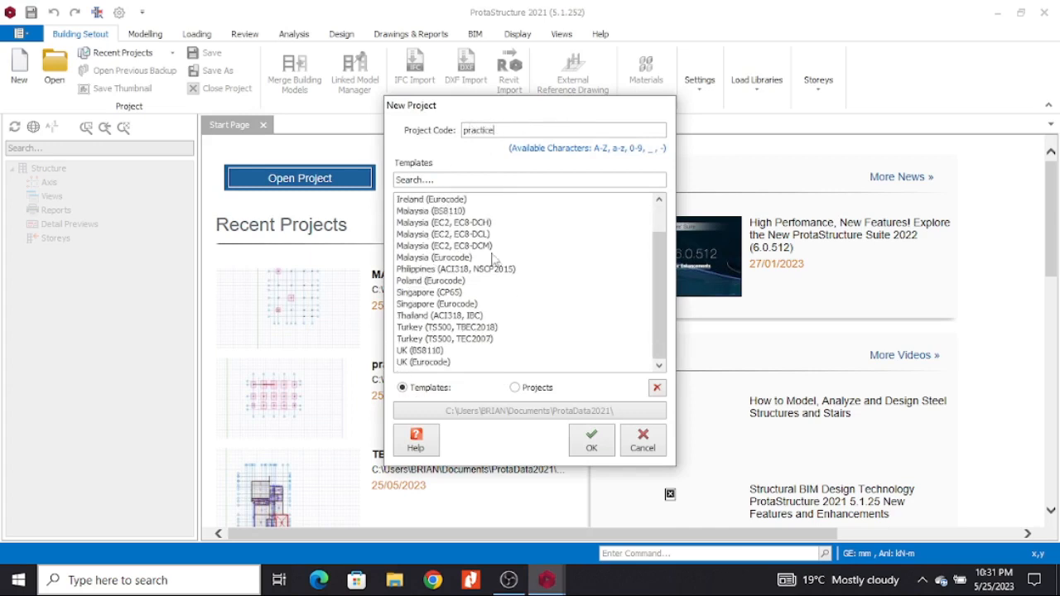
{"action": "left_click", "coordinate": [432, 364]}
{"action": "left_click", "coordinate": [593, 443]}
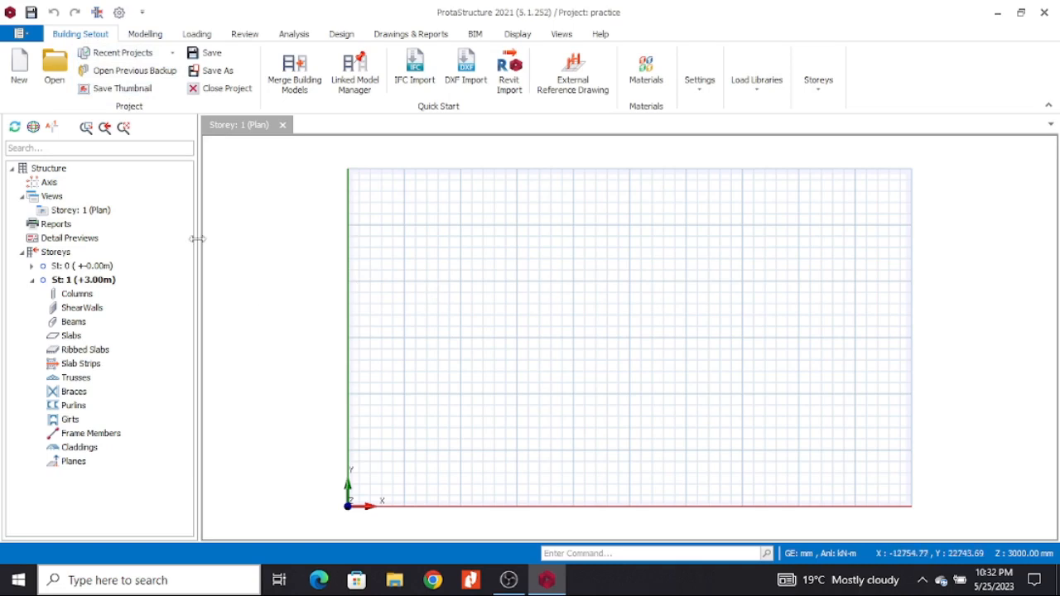
Open the program options and examine the display and report language choices in the ProtaStructure environment settings.
{"action": "left_click", "coordinate": [119, 13]}
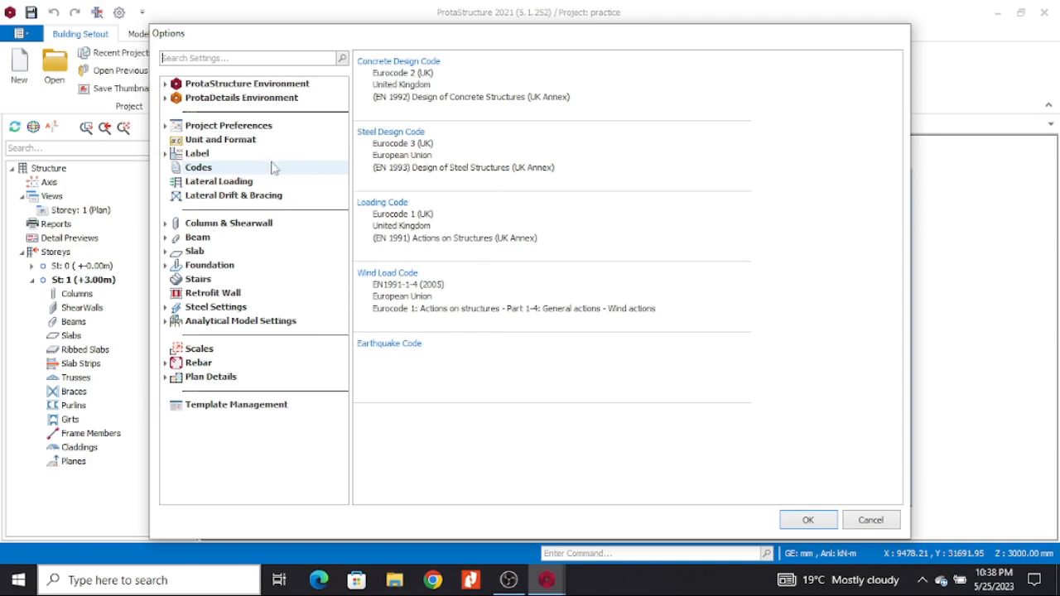
{"action": "left_click", "coordinate": [244, 86]}
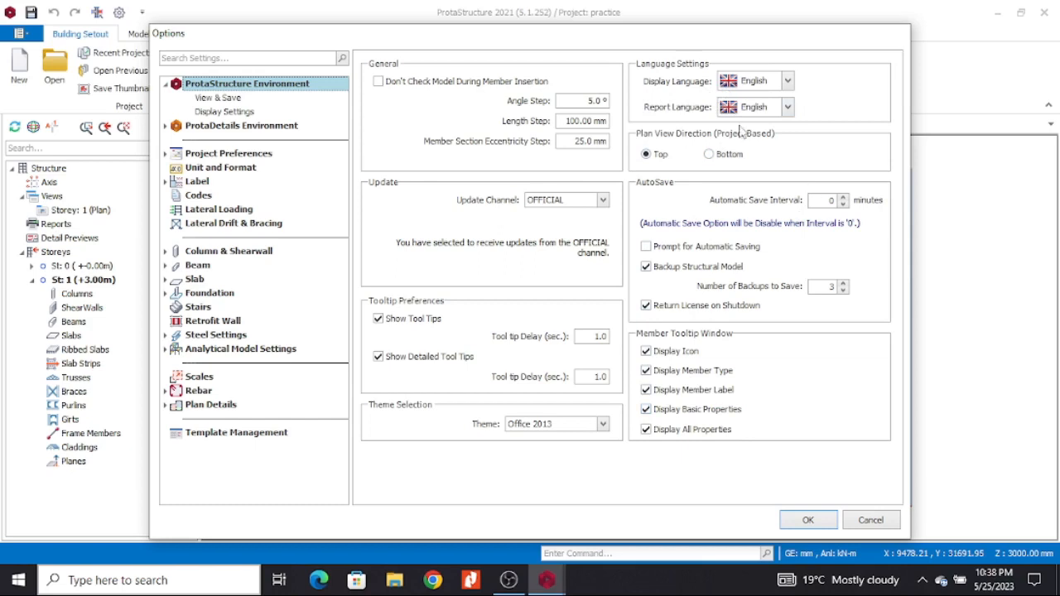
{"action": "left_click", "coordinate": [788, 82]}
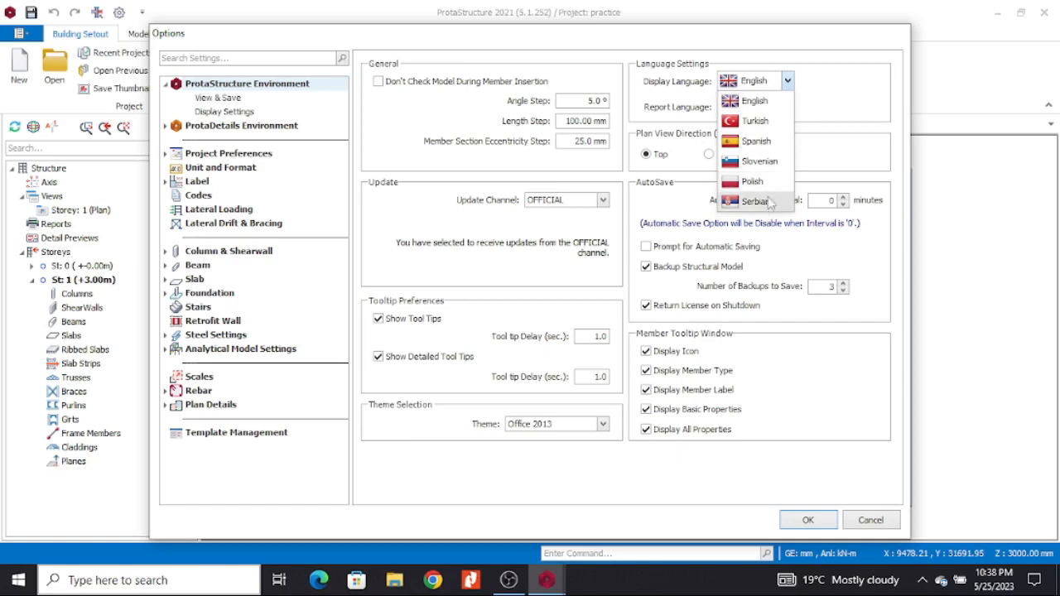
{"action": "left_click", "coordinate": [788, 79]}
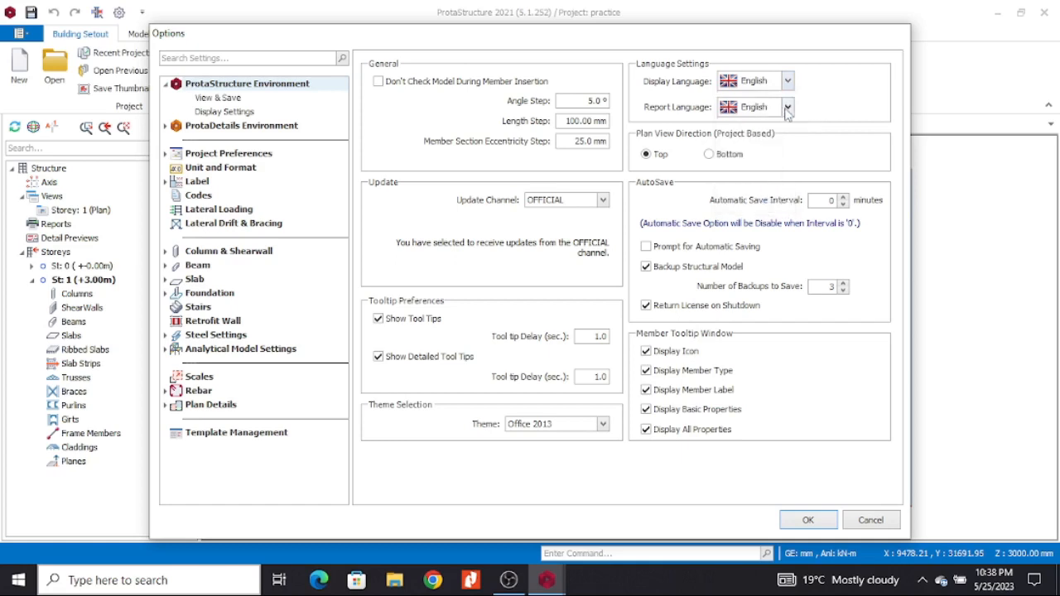
{"action": "left_click", "coordinate": [788, 108]}
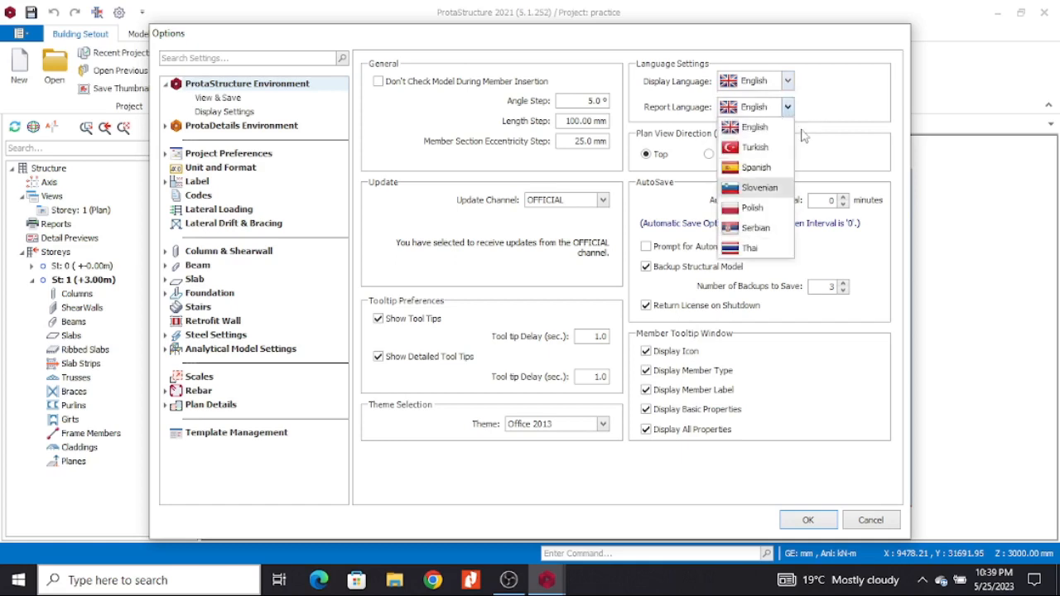
{"action": "left_click", "coordinate": [848, 100]}
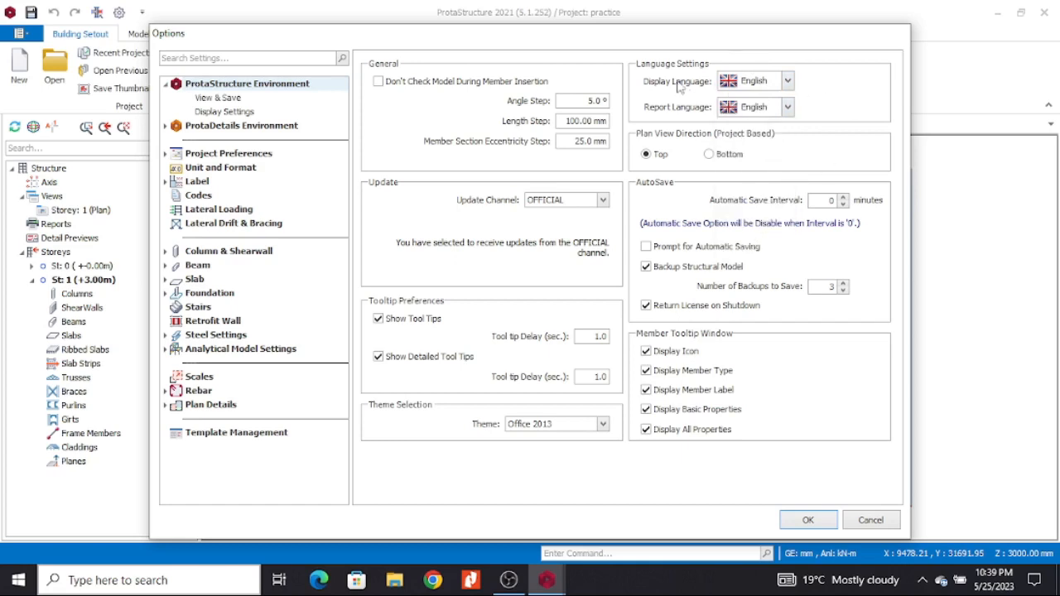
{"action": "left_click", "coordinate": [789, 111]}
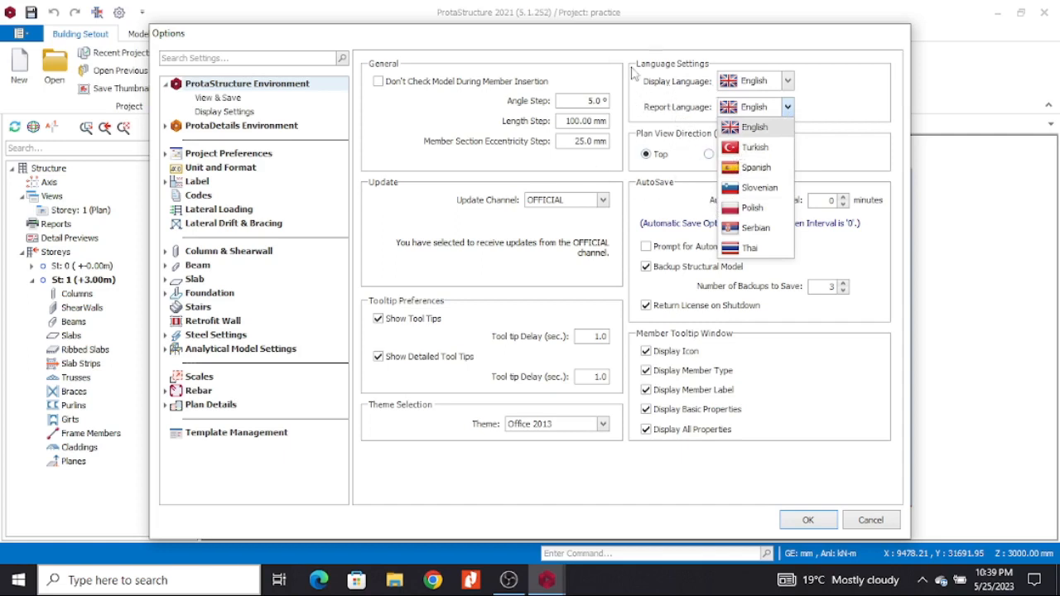
{"action": "left_click", "coordinate": [817, 91]}
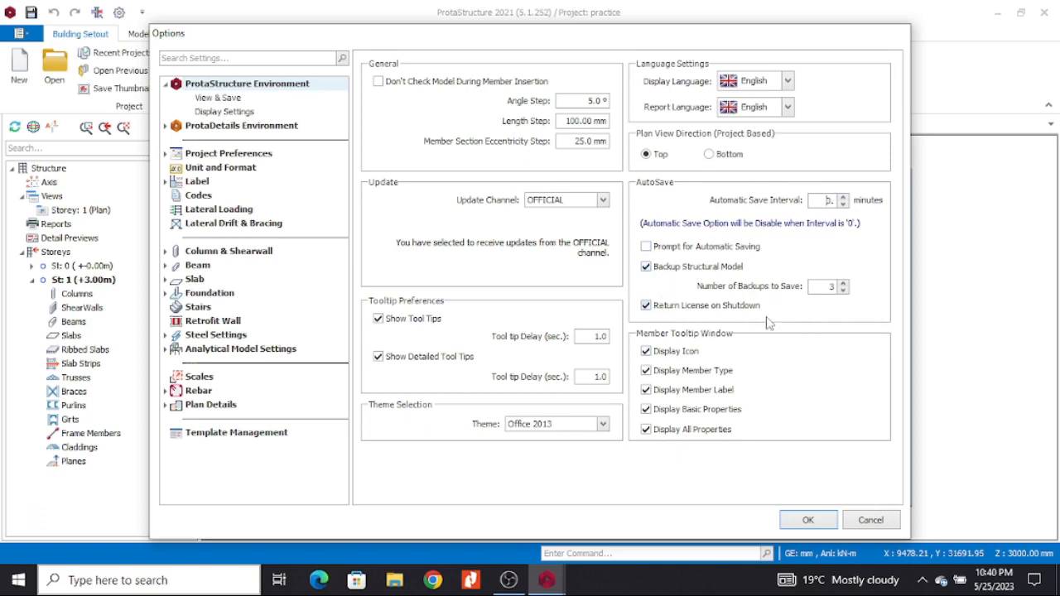
Disable the structural model backup and enable the prompt for automatic saving in the AutoSave settings.
{"action": "left_click", "coordinate": [843, 282]}
{"action": "left_click", "coordinate": [843, 283]}
{"action": "left_click", "coordinate": [843, 290]}
{"action": "left_click", "coordinate": [779, 265]}
{"action": "left_click", "coordinate": [762, 248]}
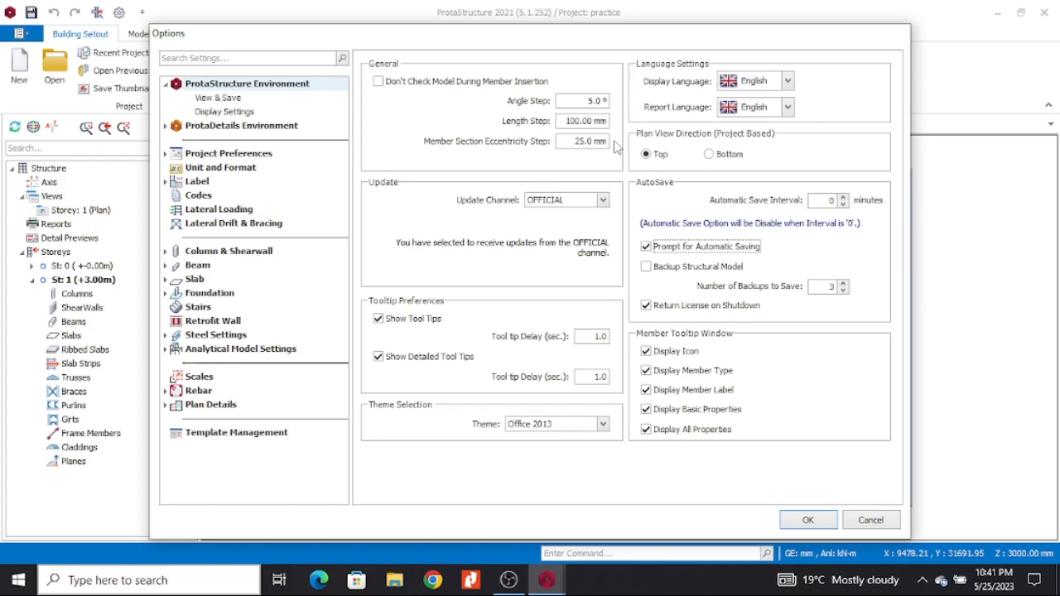
Set the general angle step to 1° and the length step to 25 mm.
{"action": "left_click", "coordinate": [587, 101]}
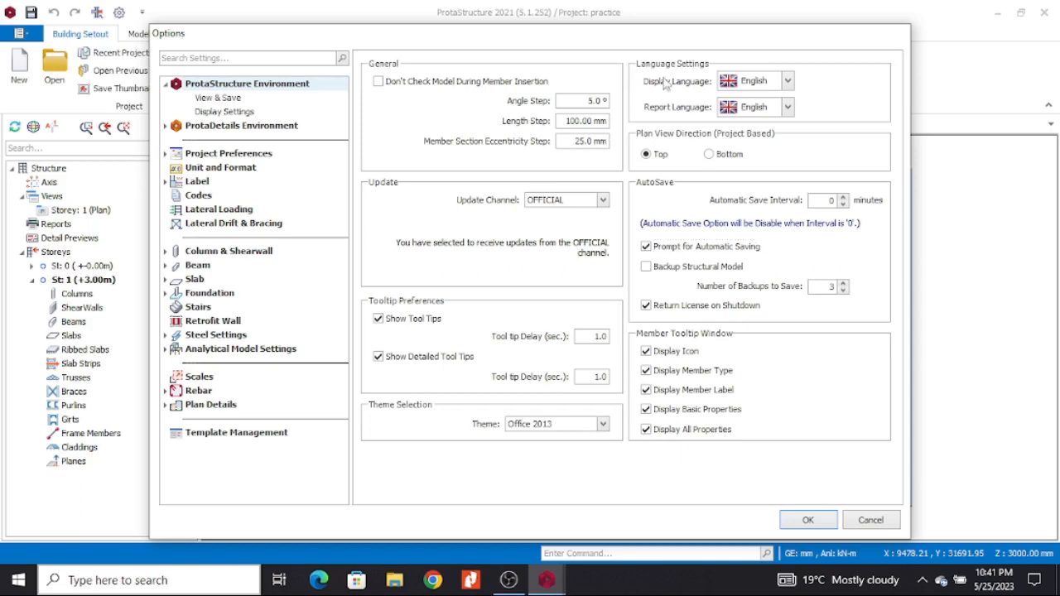
{"action": "type", "text": "1"}
{"action": "key", "text": "BackSpace"}
{"action": "key", "text": "BackSpace"}
{"action": "type", "text": "09"}
{"action": "left_click_drag", "start_coordinate": [590, 101], "coordinate": [572, 100]}
{"action": "type", "text": "1"}
{"action": "left_click_drag", "start_coordinate": [581, 121], "coordinate": [552, 124]}
{"action": "type", "text": "25"}
{"action": "left_click", "coordinate": [580, 141]}
{"action": "left_click", "coordinate": [577, 142]}
Examine the available themes and the display settings for colors, grid, object snap and graphics performance.
{"action": "left_click", "coordinate": [603, 423]}
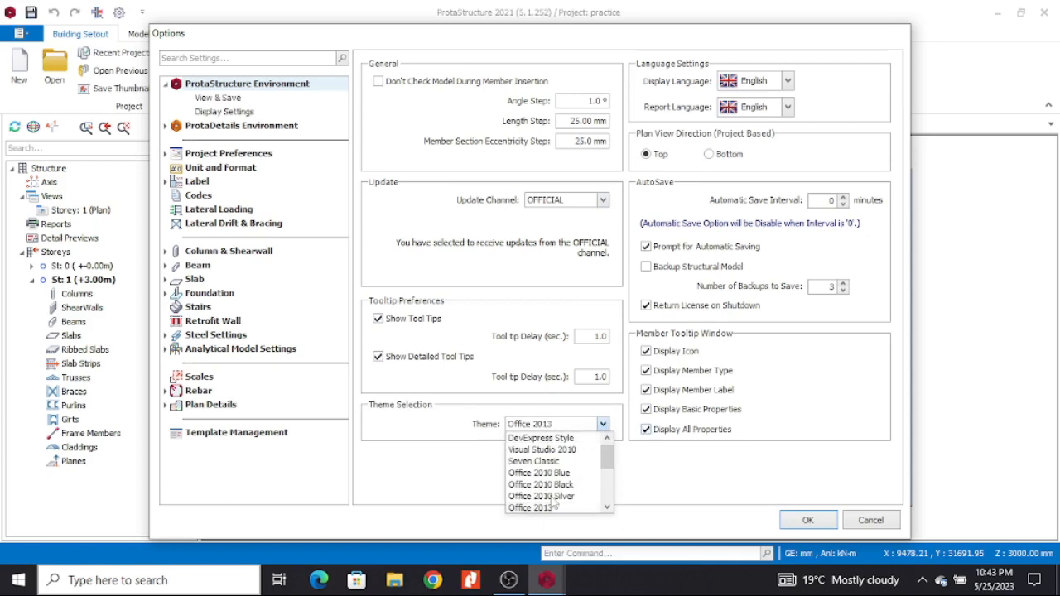
{"action": "left_click", "coordinate": [453, 423]}
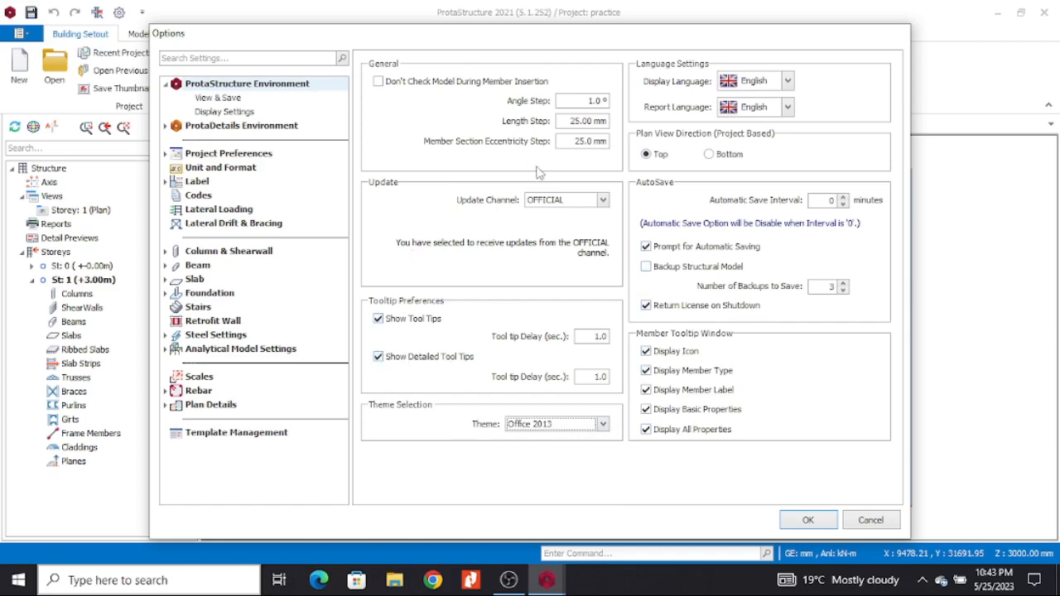
{"action": "left_click", "coordinate": [231, 100]}
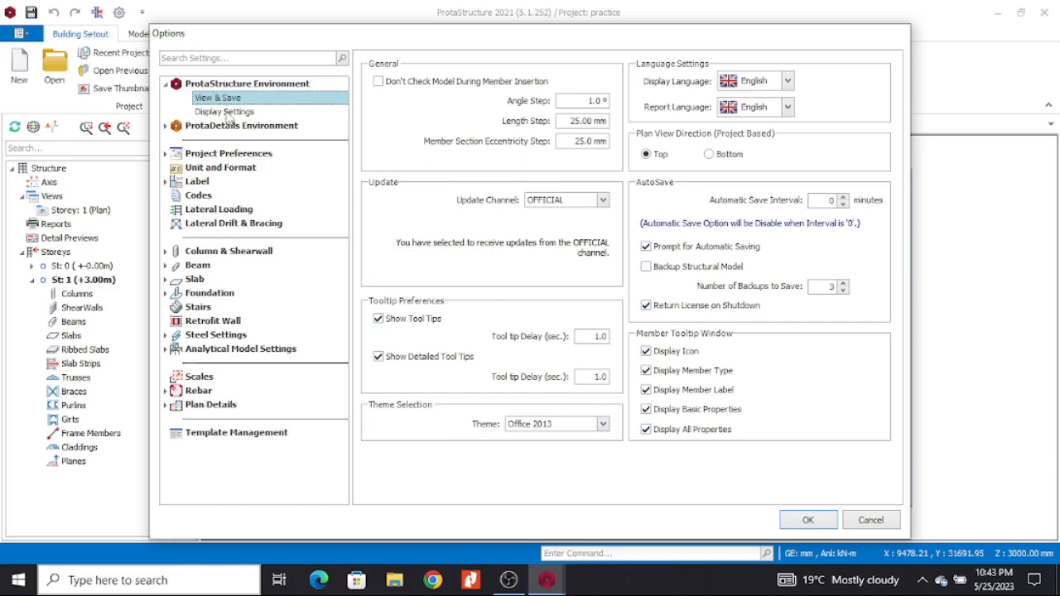
{"action": "left_click", "coordinate": [227, 113]}
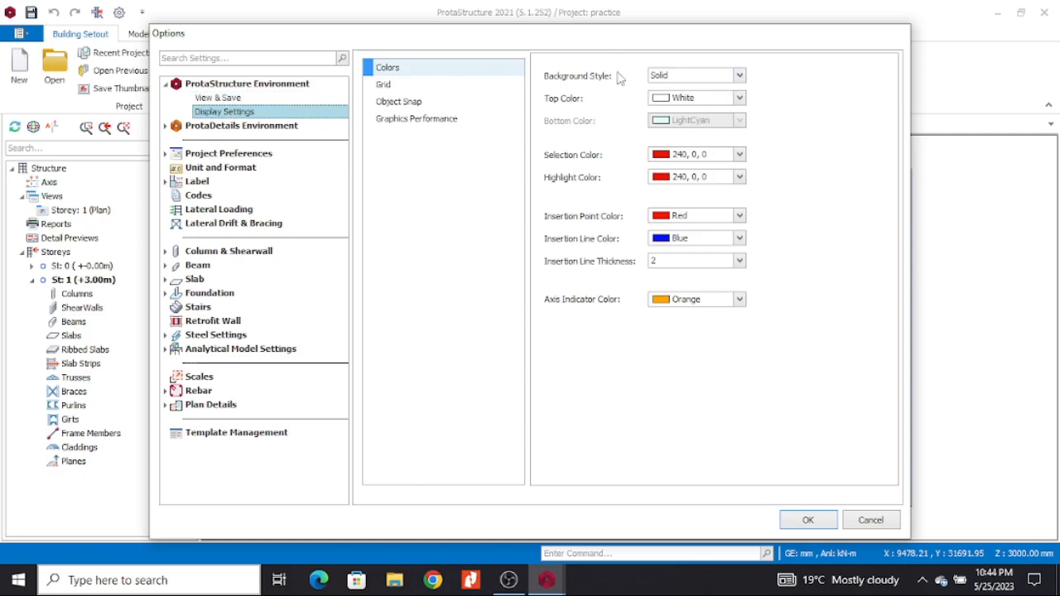
{"action": "left_click", "coordinate": [739, 75]}
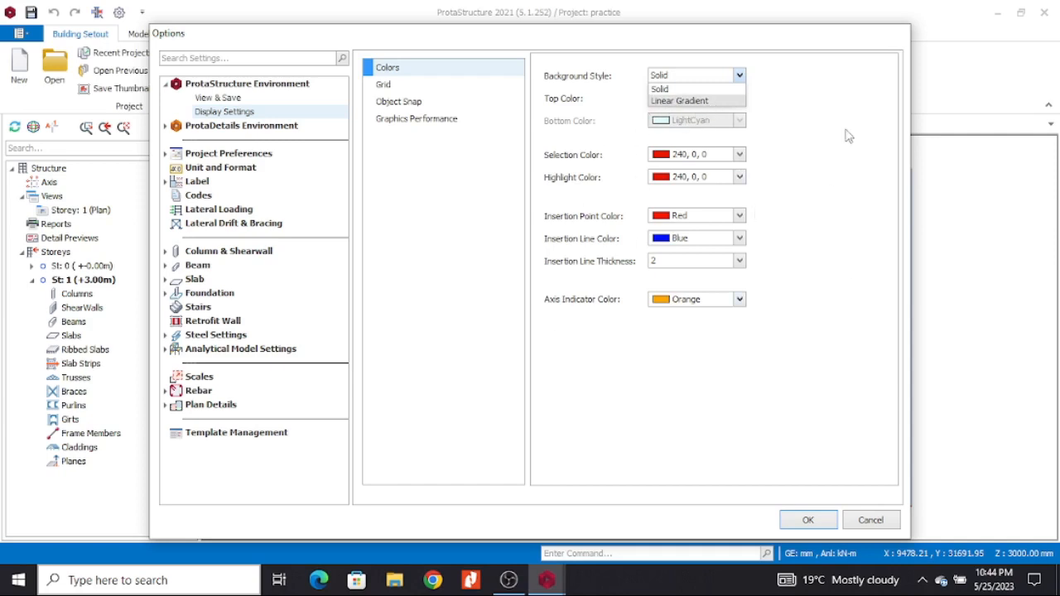
{"action": "left_click", "coordinate": [395, 86]}
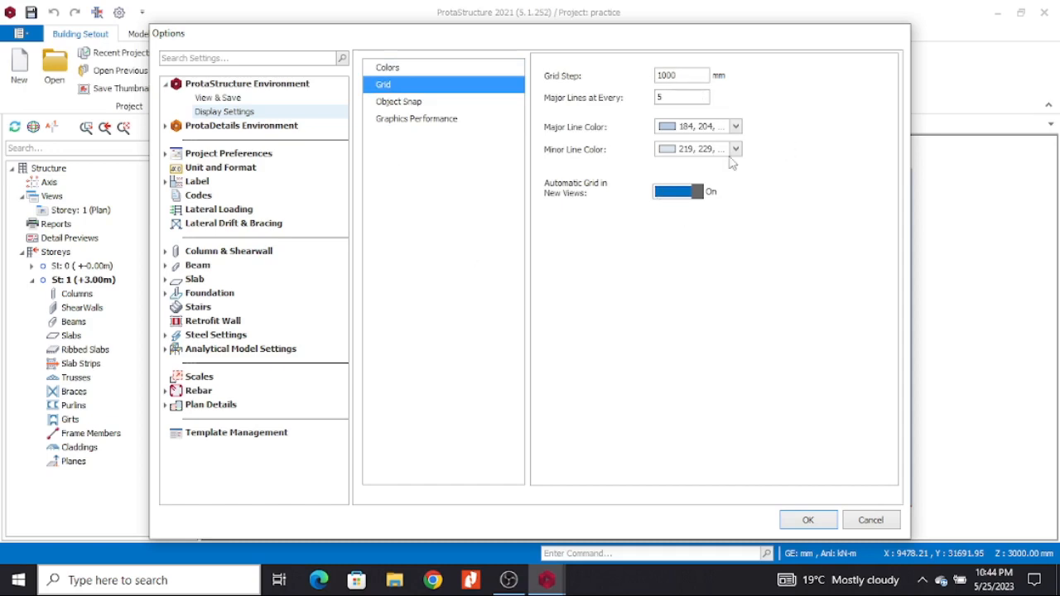
{"action": "left_click", "coordinate": [735, 127]}
{"action": "left_click", "coordinate": [736, 127]}
{"action": "left_click", "coordinate": [418, 102]}
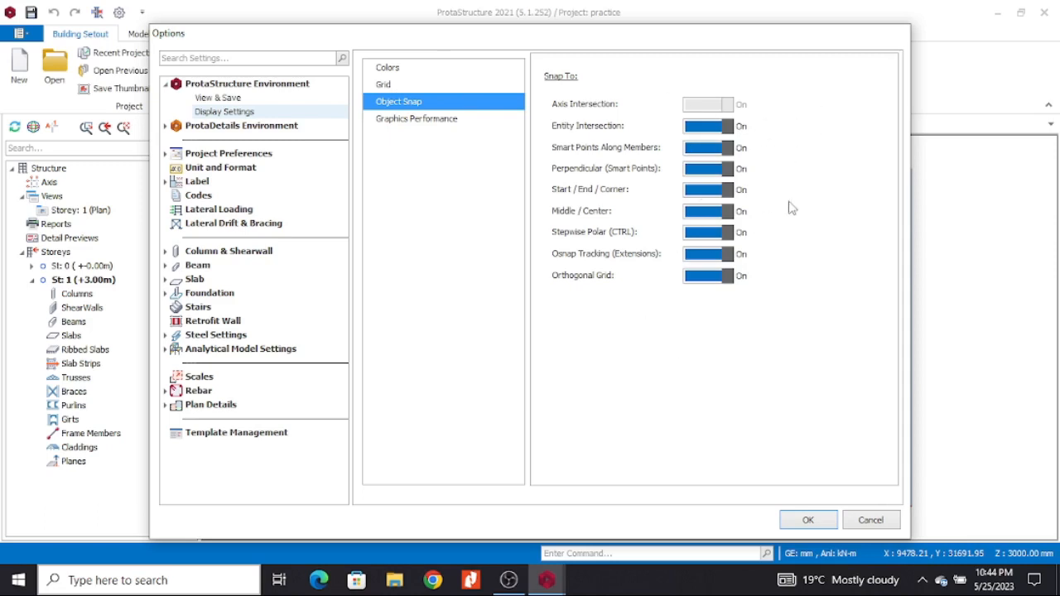
{"action": "left_click", "coordinate": [432, 123]}
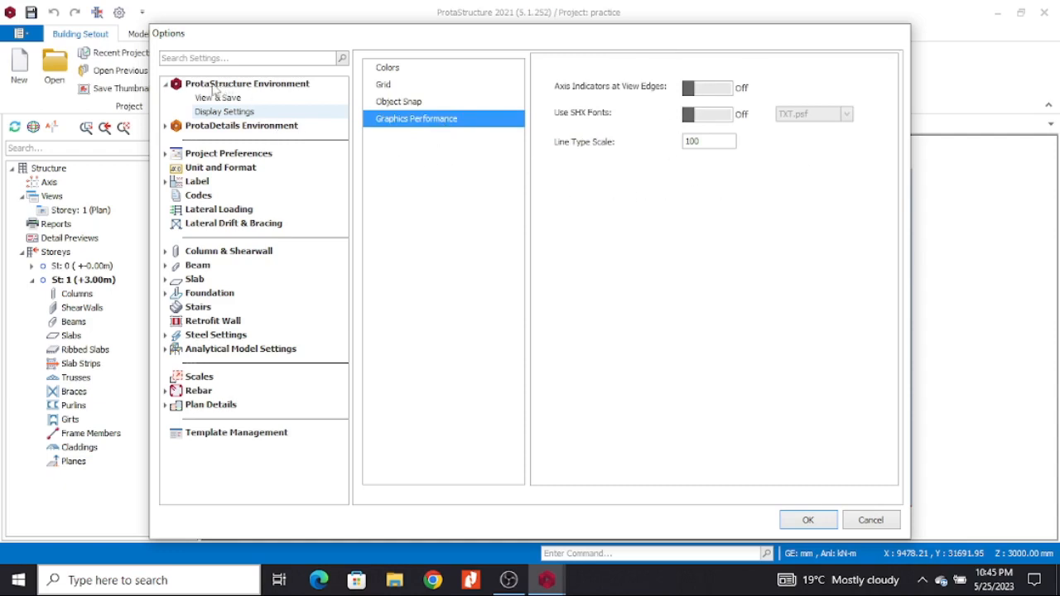
{"action": "left_click", "coordinate": [231, 113]}
Review the ProtaDetails environment settings and the title and statistics pages of the project preferences.
{"action": "left_click", "coordinate": [245, 126]}
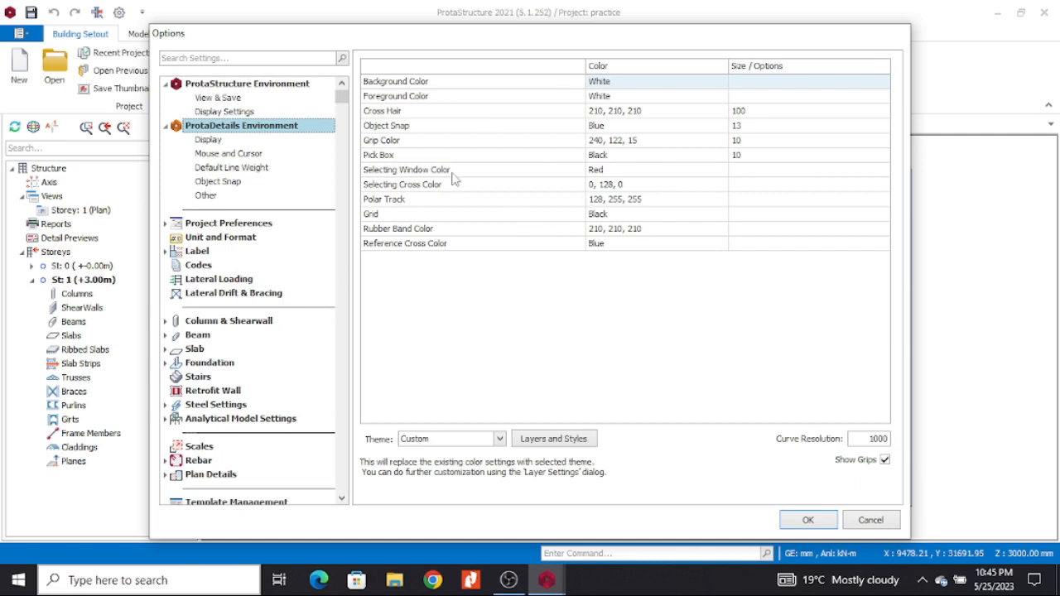
{"action": "left_click", "coordinate": [253, 226]}
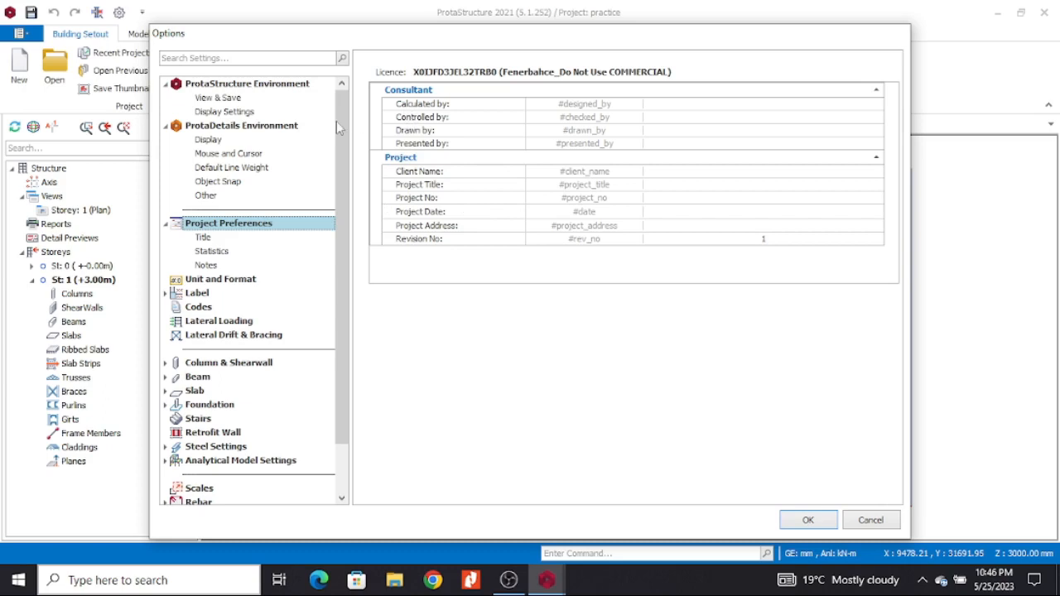
{"action": "left_click", "coordinate": [214, 241]}
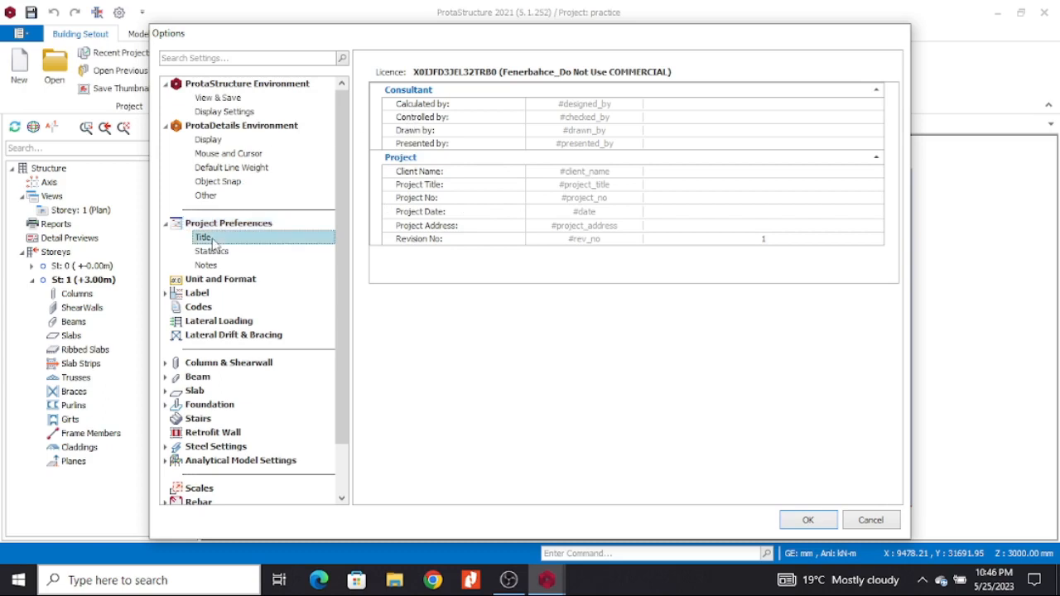
{"action": "left_click", "coordinate": [225, 252]}
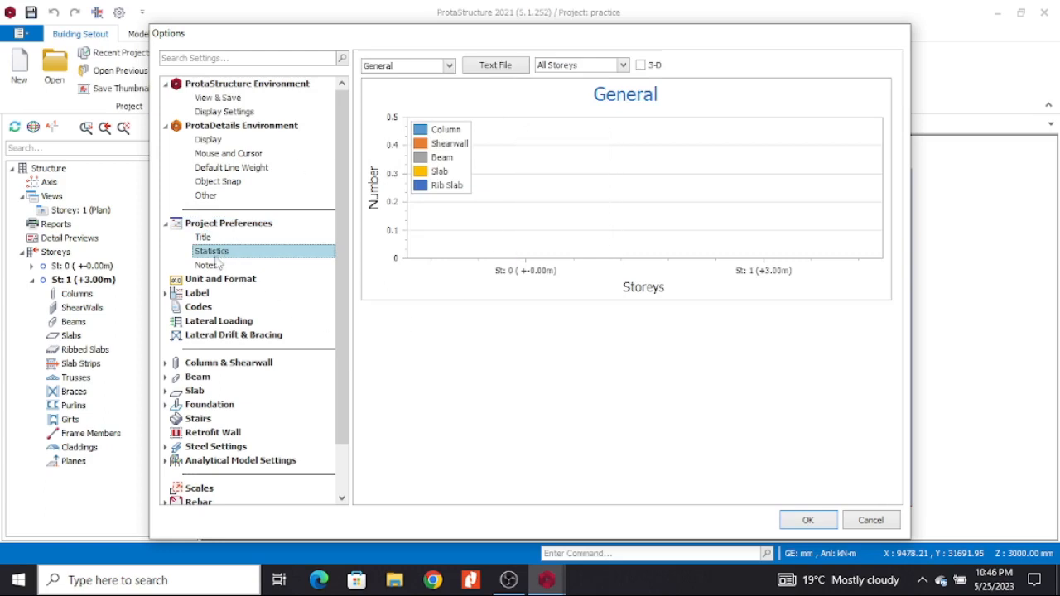
Write "we are typing" in the project notes, then check the statistics page and return to the notes.
{"action": "left_click", "coordinate": [214, 265]}
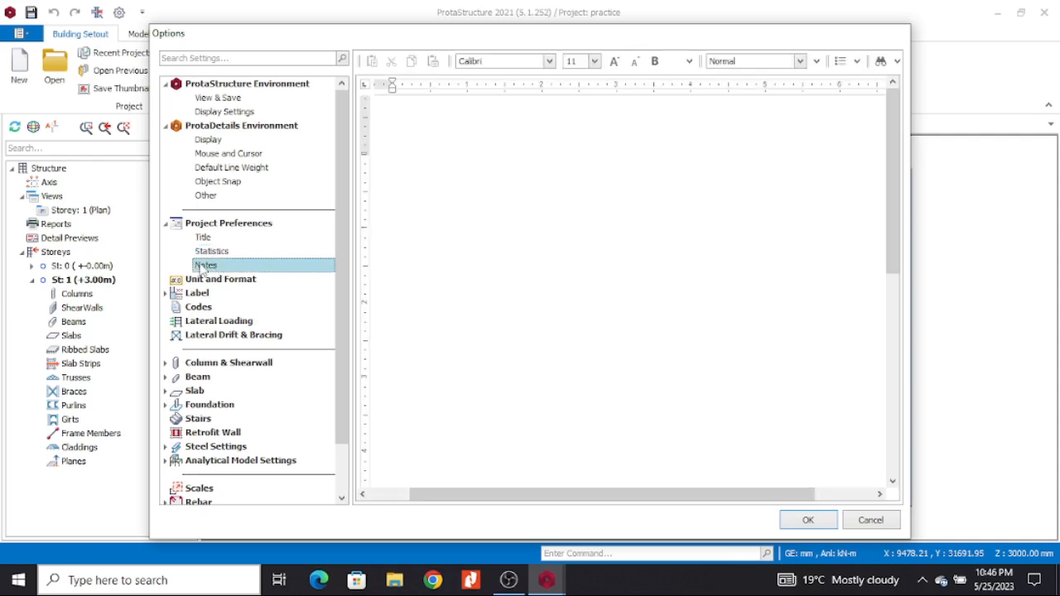
{"action": "left_click", "coordinate": [409, 134]}
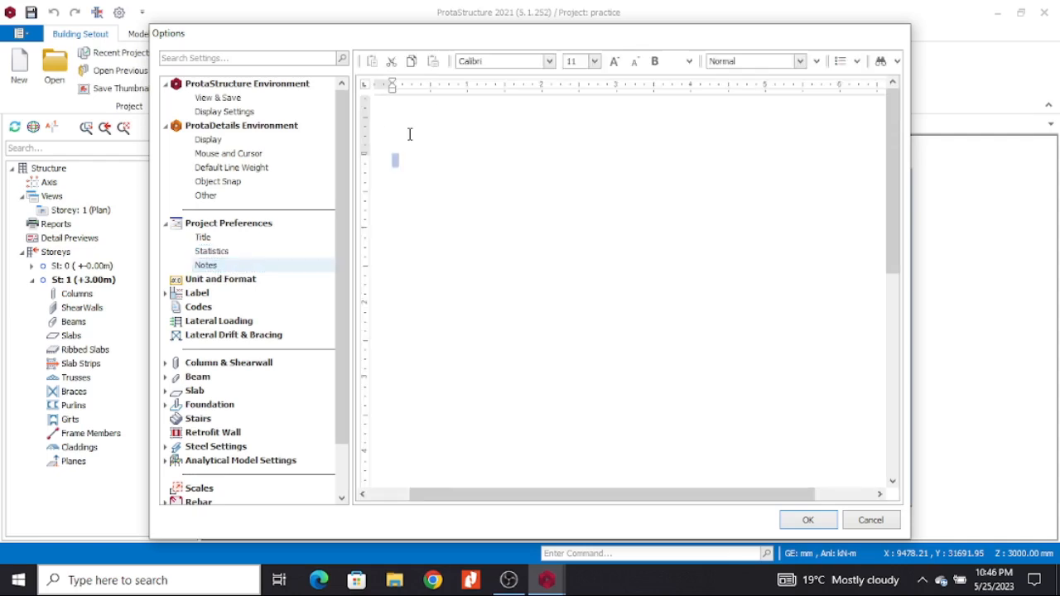
{"action": "left_click", "coordinate": [473, 152]}
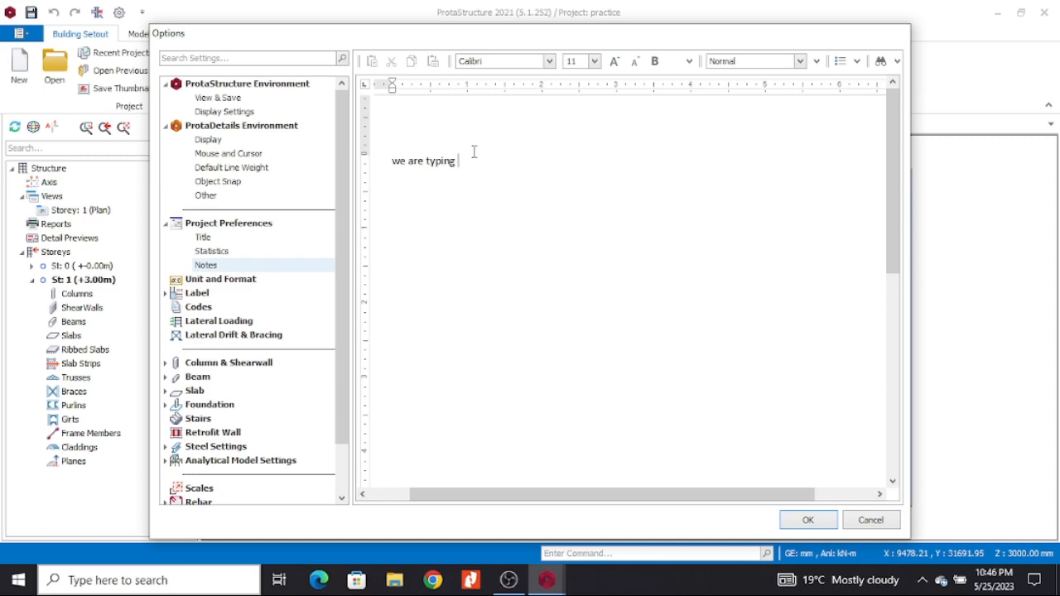
{"action": "left_click", "coordinate": [220, 253]}
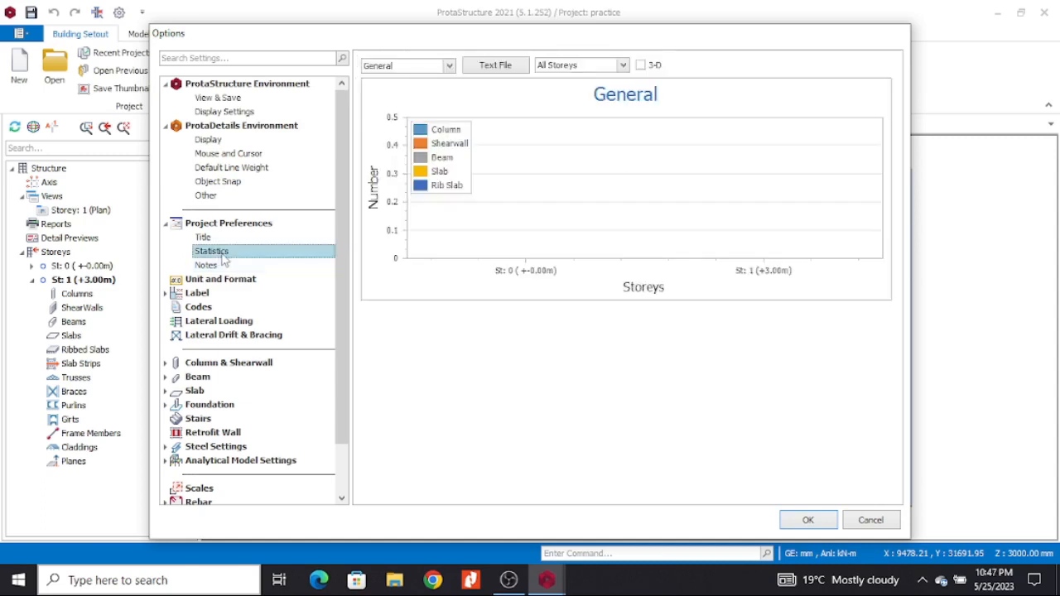
{"action": "left_click", "coordinate": [210, 266]}
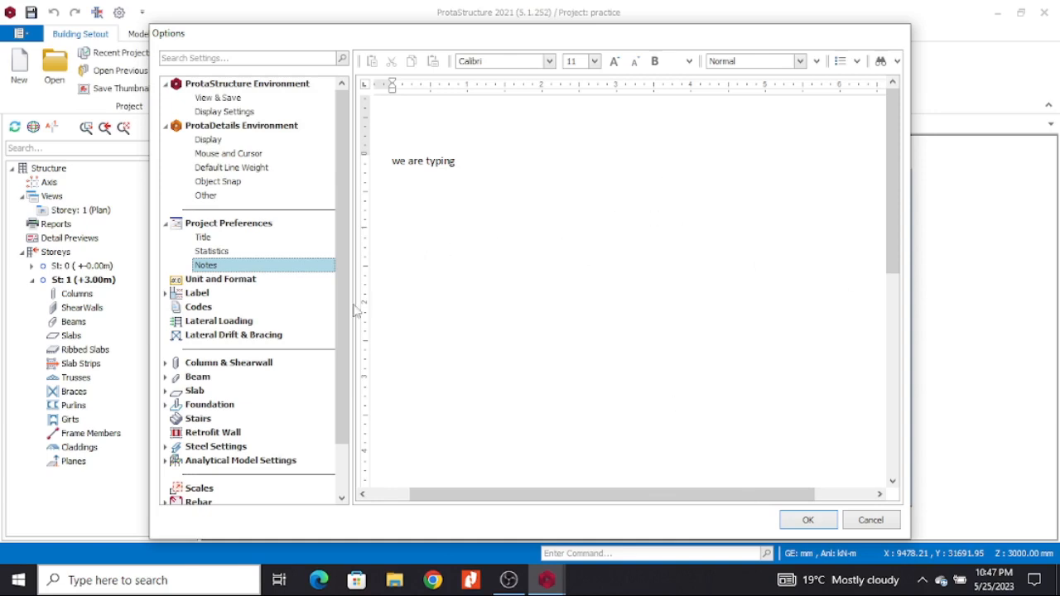
Examine the unit and format settings, including the units for displacement and mass moment of inertia.
{"action": "left_click", "coordinate": [232, 283]}
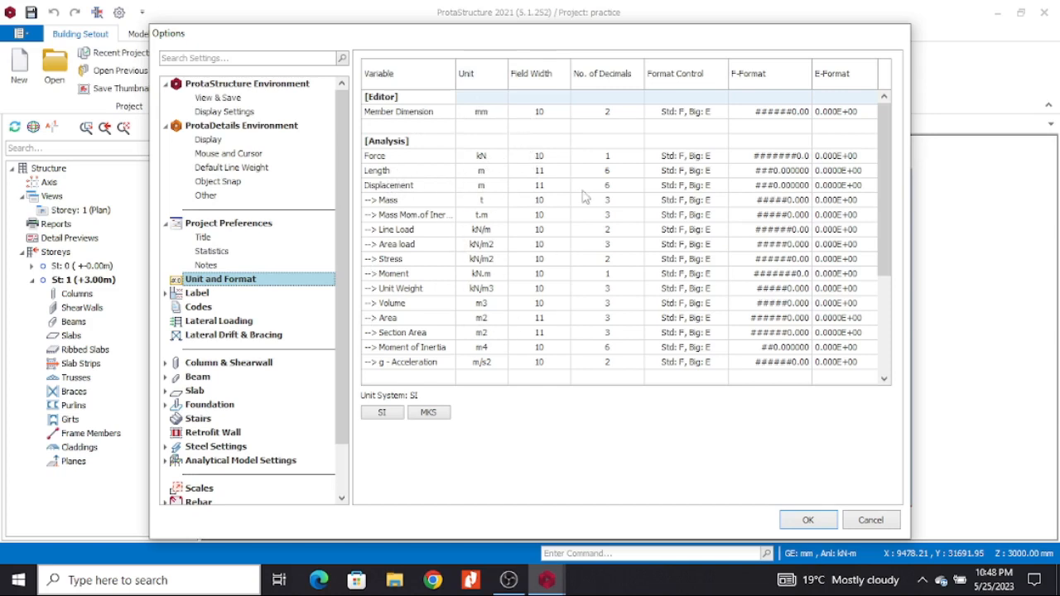
{"action": "left_click", "coordinate": [425, 188]}
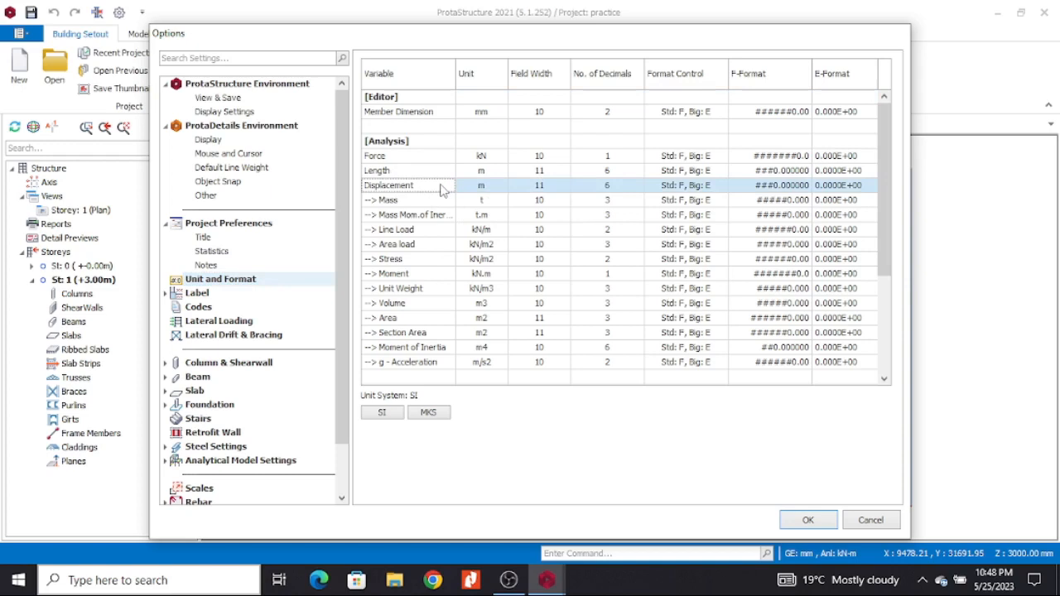
{"action": "left_click", "coordinate": [487, 189]}
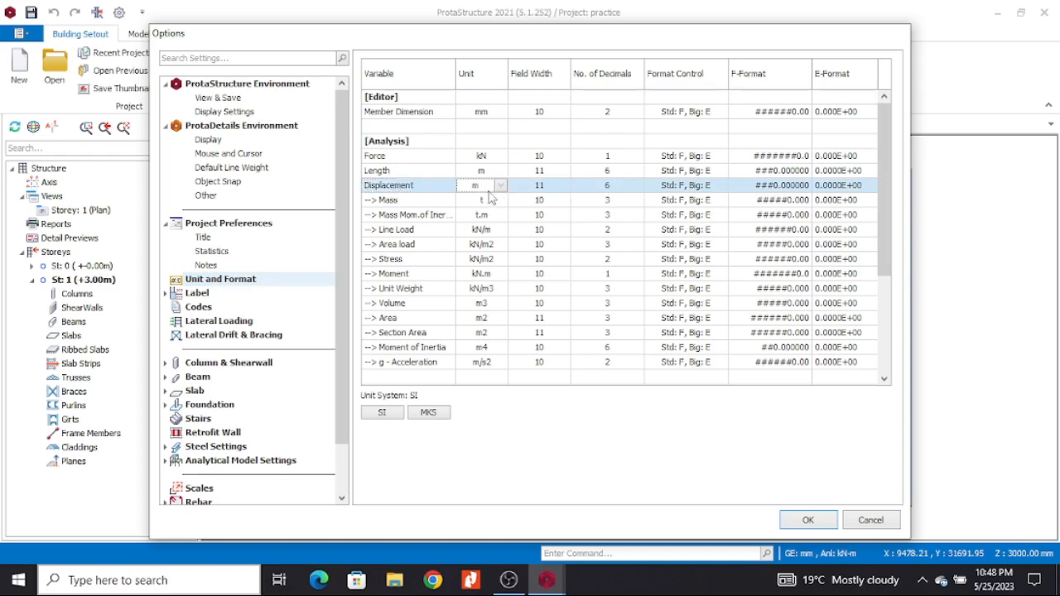
{"action": "left_click", "coordinate": [492, 216]}
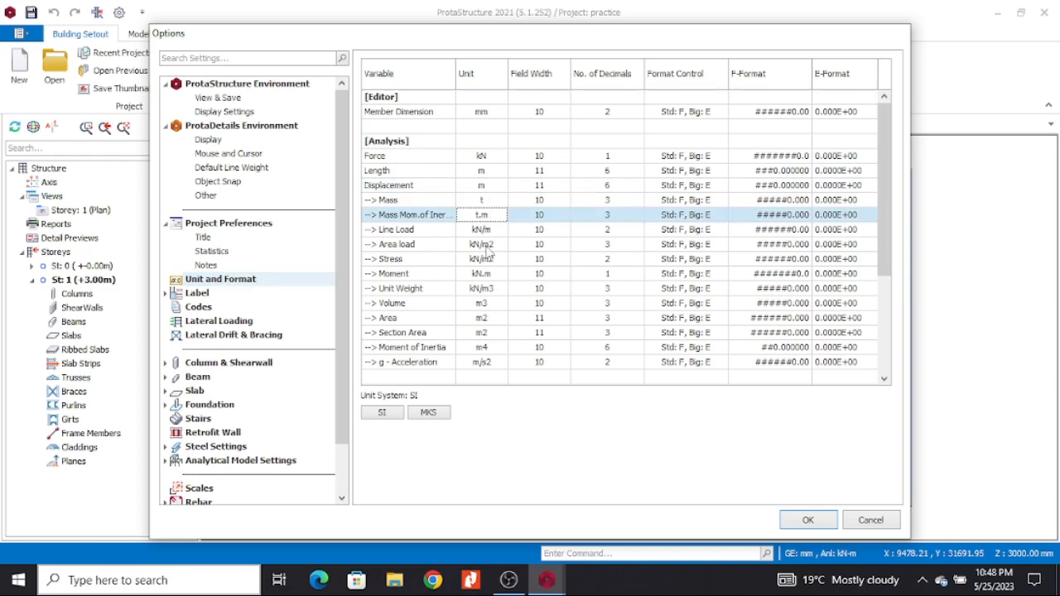
Examine the available units for displacement, force, unit weight and area in the unit and format settings.
{"action": "left_click", "coordinate": [482, 188]}
{"action": "left_click", "coordinate": [495, 159]}
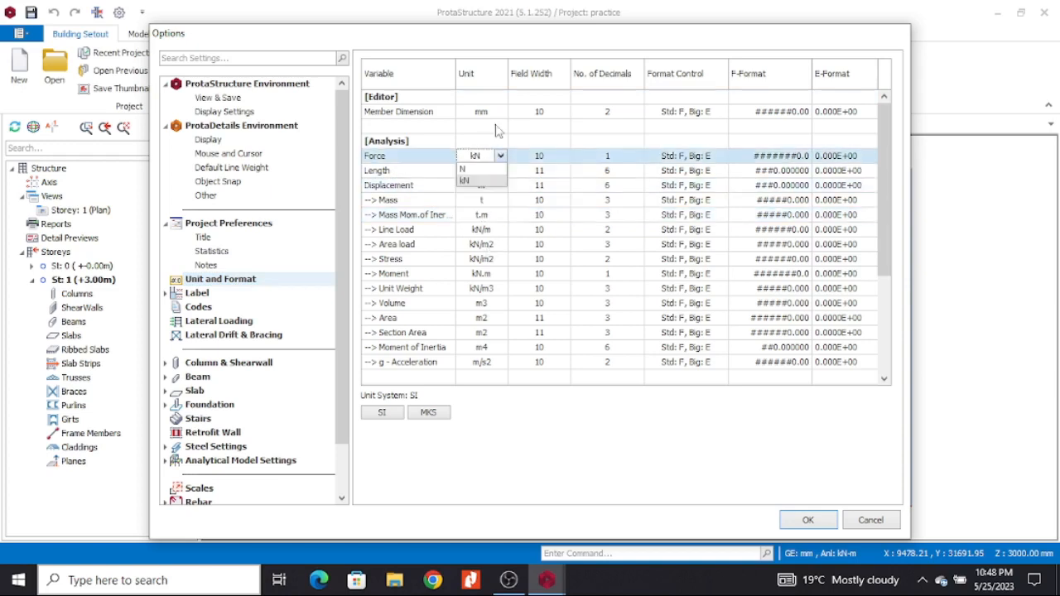
{"action": "left_click", "coordinate": [482, 293]}
{"action": "left_click", "coordinate": [477, 318]}
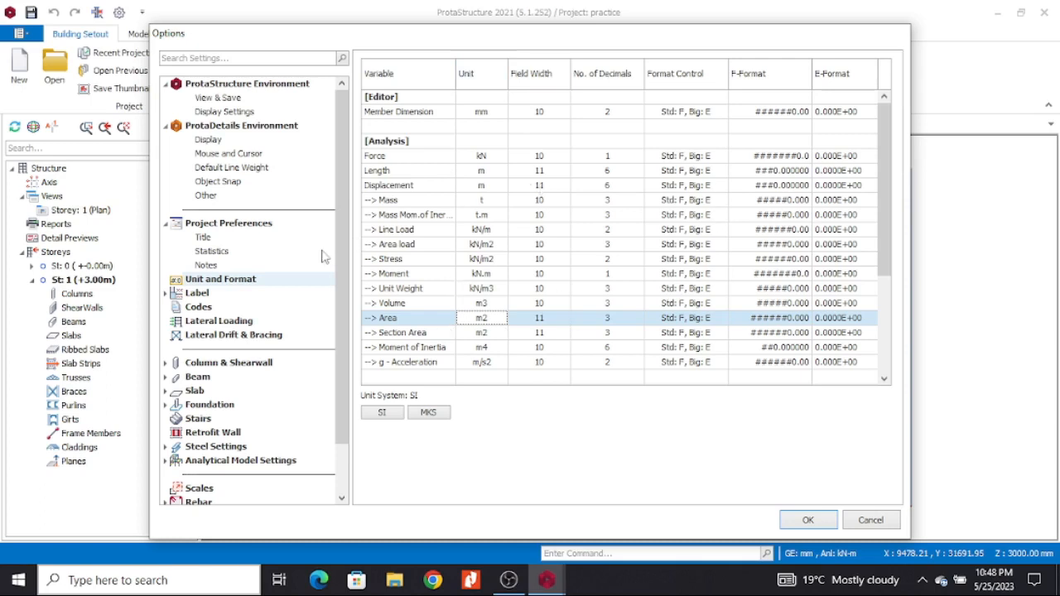
Review the label settings and try the hexagonal and circular slab label styles, ending on the arrow style.
{"action": "left_click", "coordinate": [210, 298]}
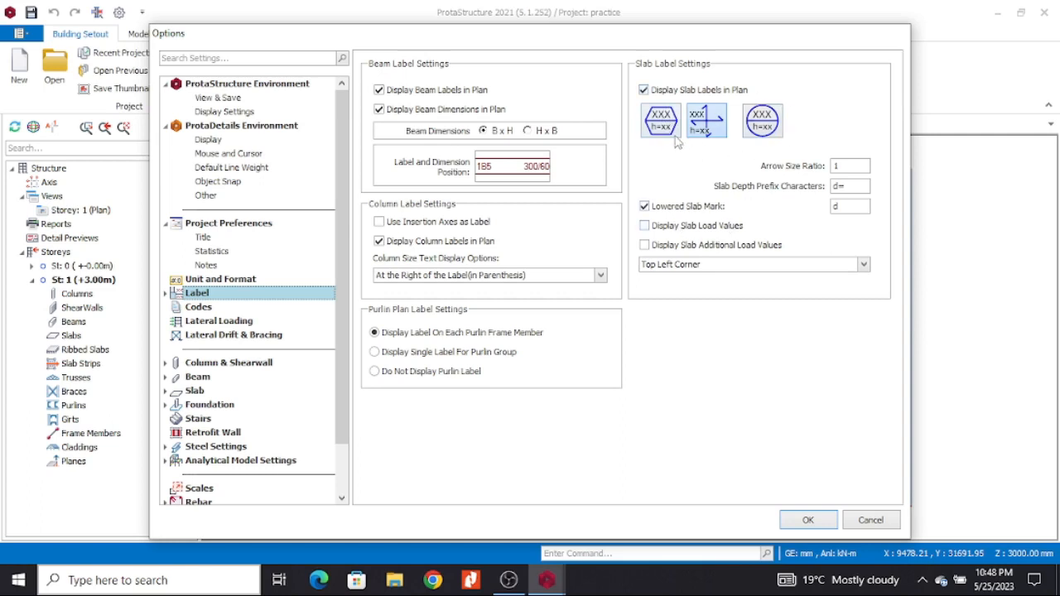
{"action": "left_click", "coordinate": [665, 122]}
{"action": "left_click", "coordinate": [763, 124]}
{"action": "left_click", "coordinate": [710, 126]}
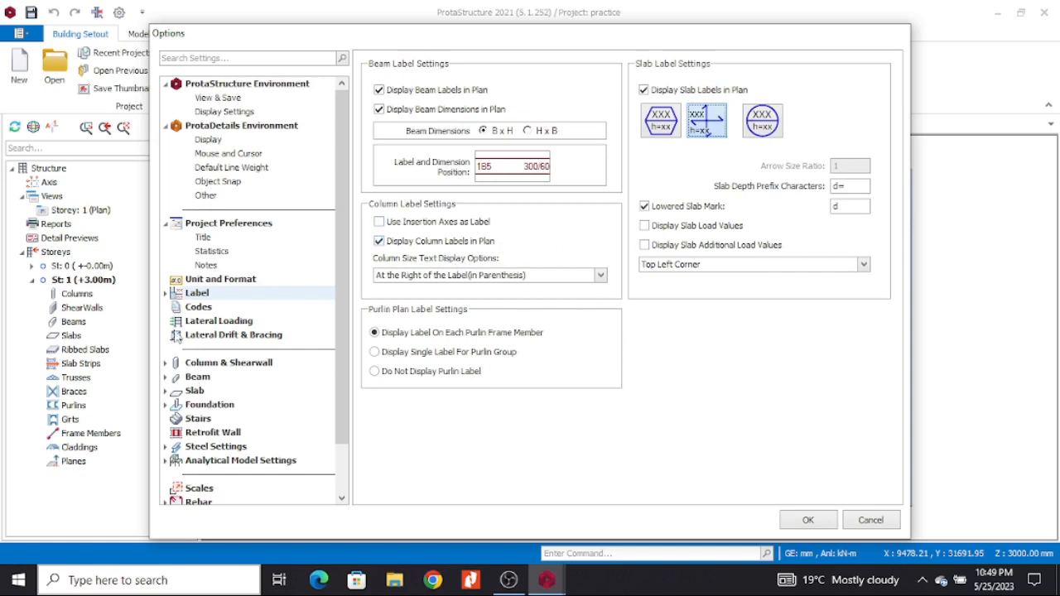
Review the design codes, the lateral loading parameters and the lateral drift and bracing settings.
{"action": "left_click", "coordinate": [210, 312]}
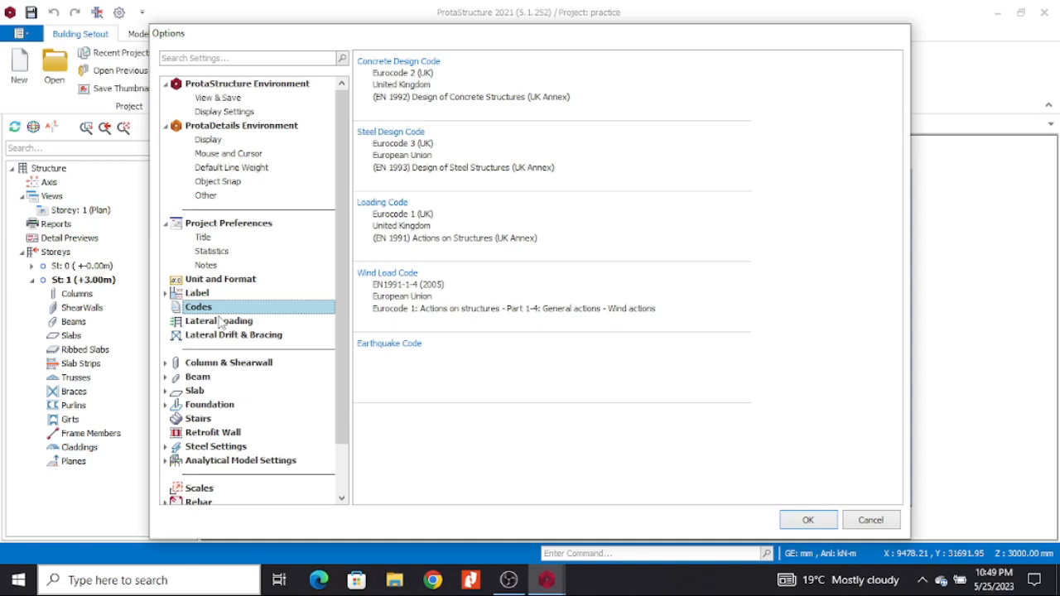
{"action": "left_click", "coordinate": [223, 322]}
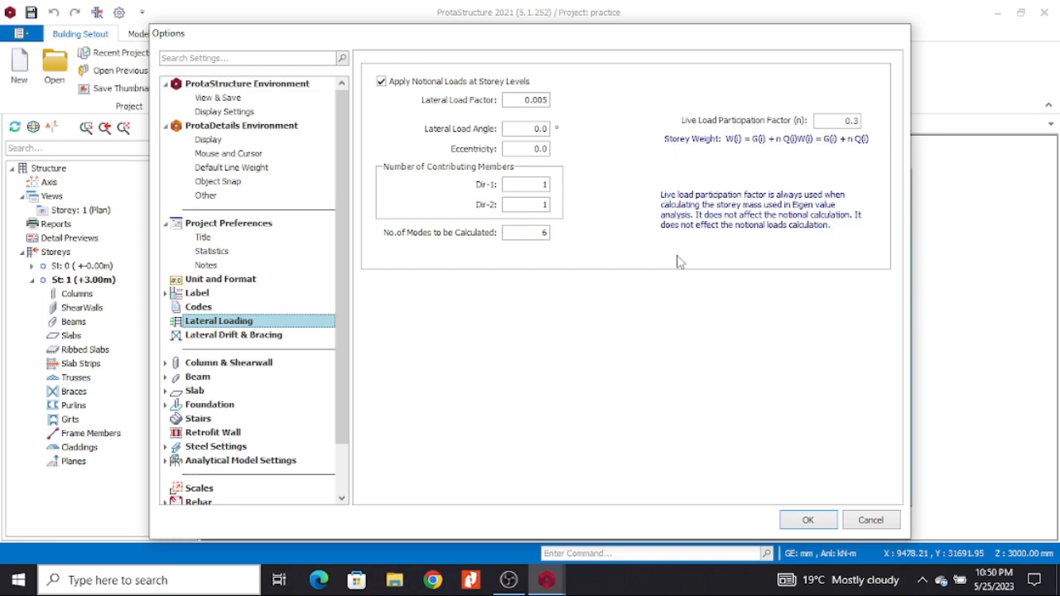
{"action": "left_click", "coordinate": [234, 339]}
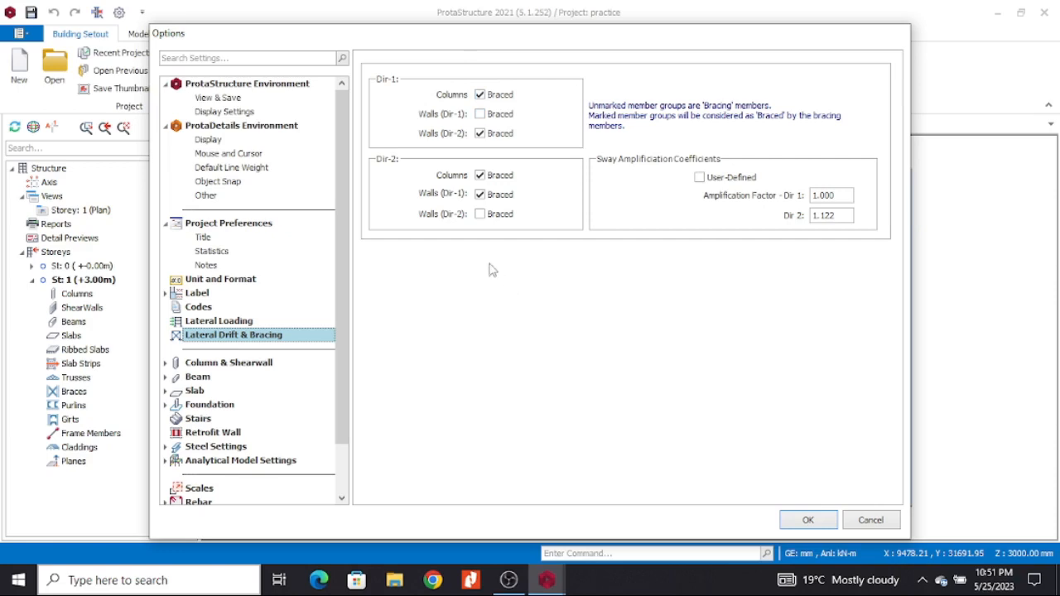
Examine the column and shearwall design settings, covering the minimum steel percentages and the design parameters.
{"action": "left_click", "coordinate": [236, 362]}
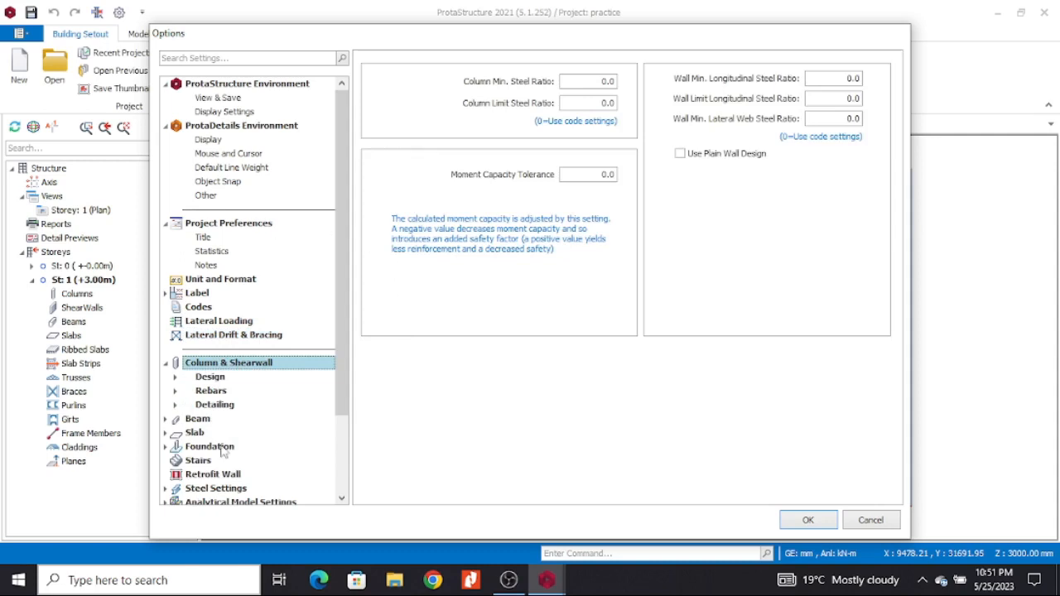
{"action": "left_click", "coordinate": [210, 378]}
{"action": "left_click", "coordinate": [209, 379]}
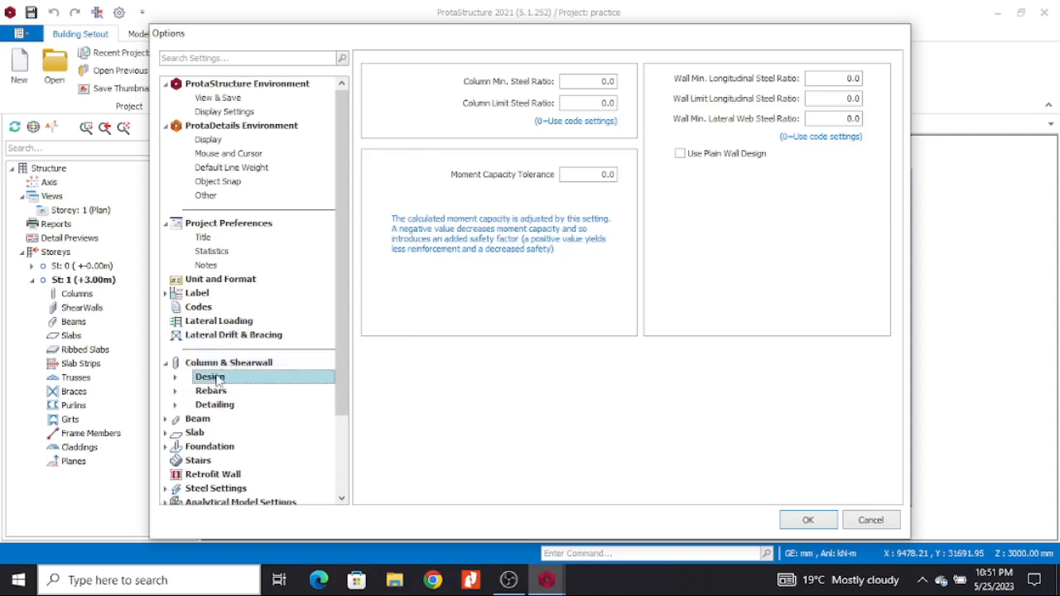
{"action": "left_click", "coordinate": [218, 380]}
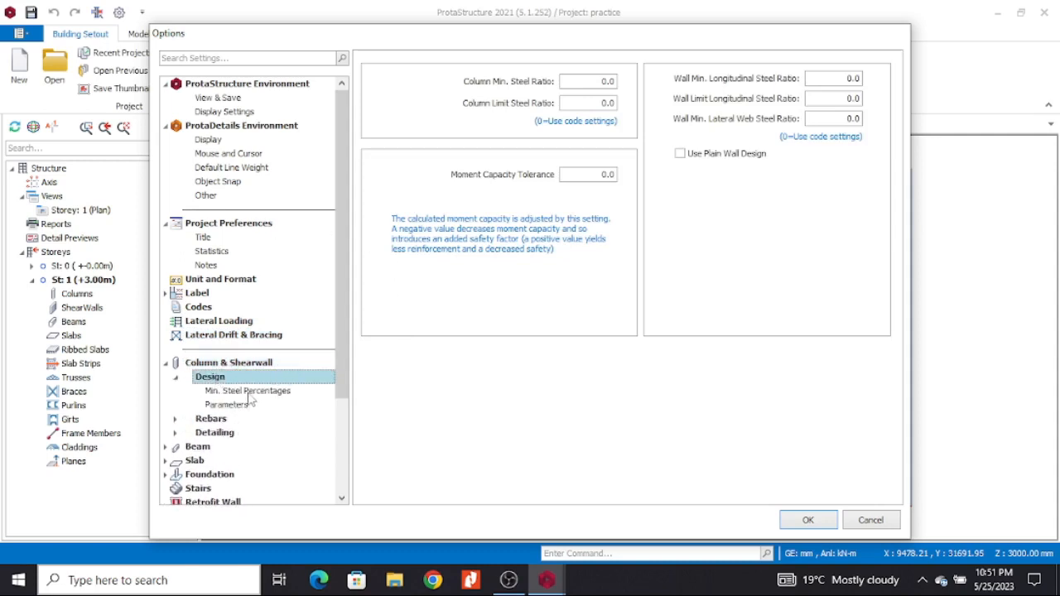
{"action": "left_click", "coordinate": [249, 395]}
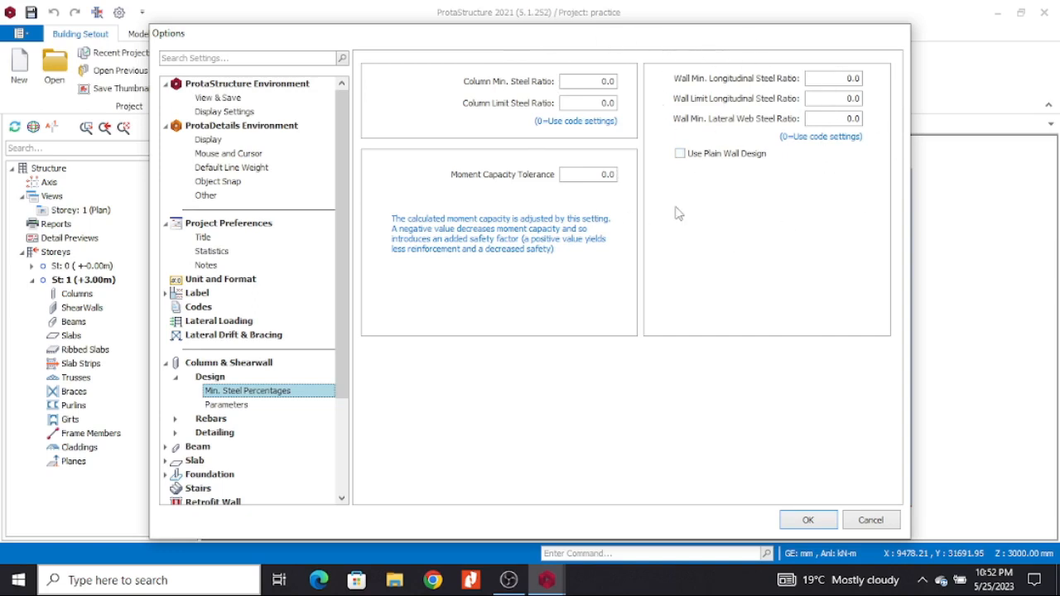
{"action": "left_click", "coordinate": [599, 81]}
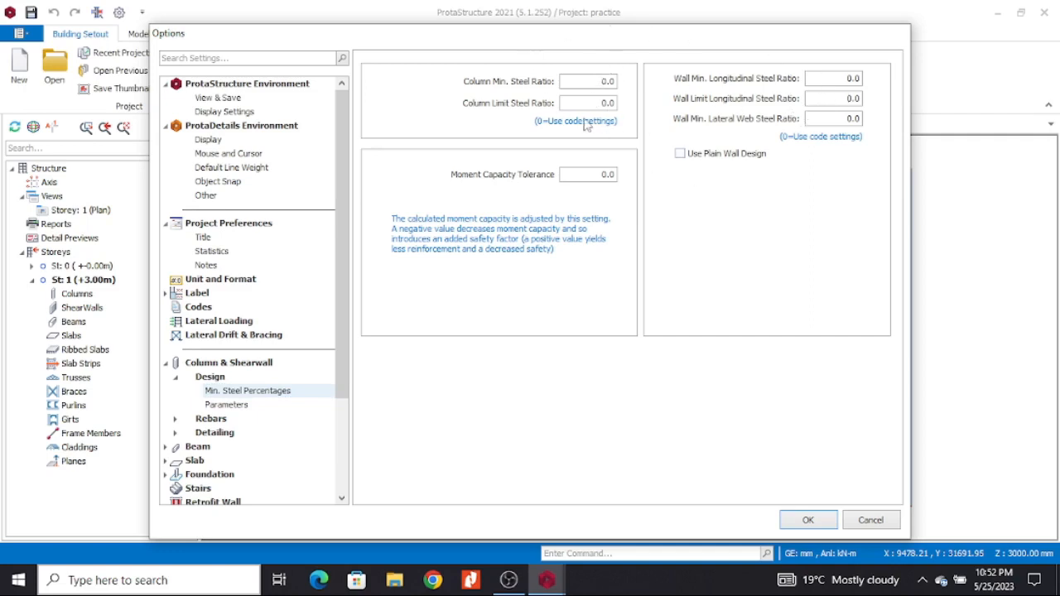
{"action": "left_click_drag", "start_coordinate": [599, 81], "coordinate": [626, 82]}
{"action": "left_click", "coordinate": [245, 407]}
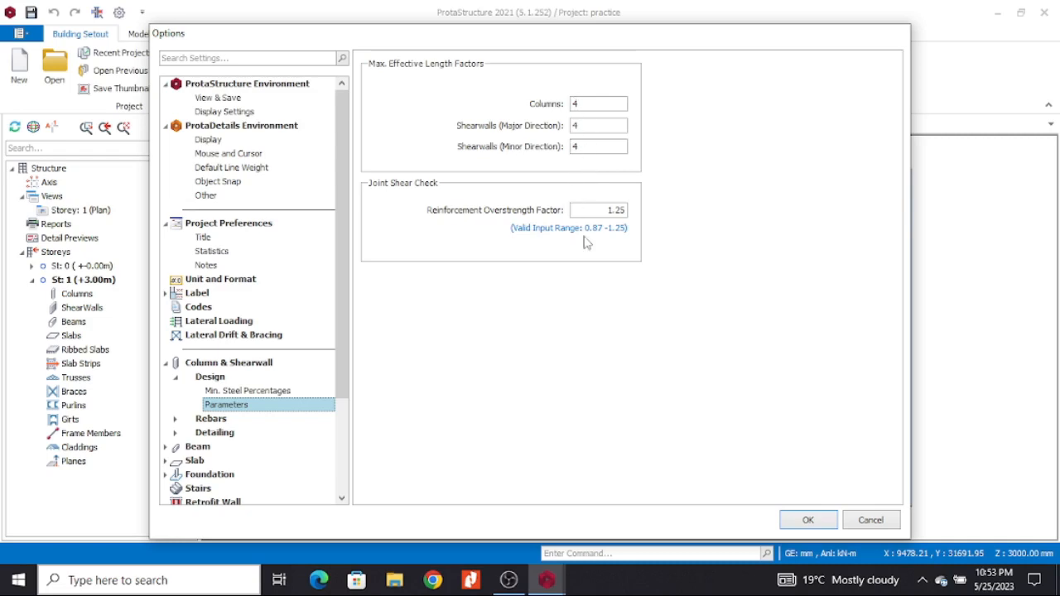
Review the column rebar selection method, then enable cross link and double links in column containment for b/h < 1.8.
{"action": "left_click", "coordinate": [231, 420]}
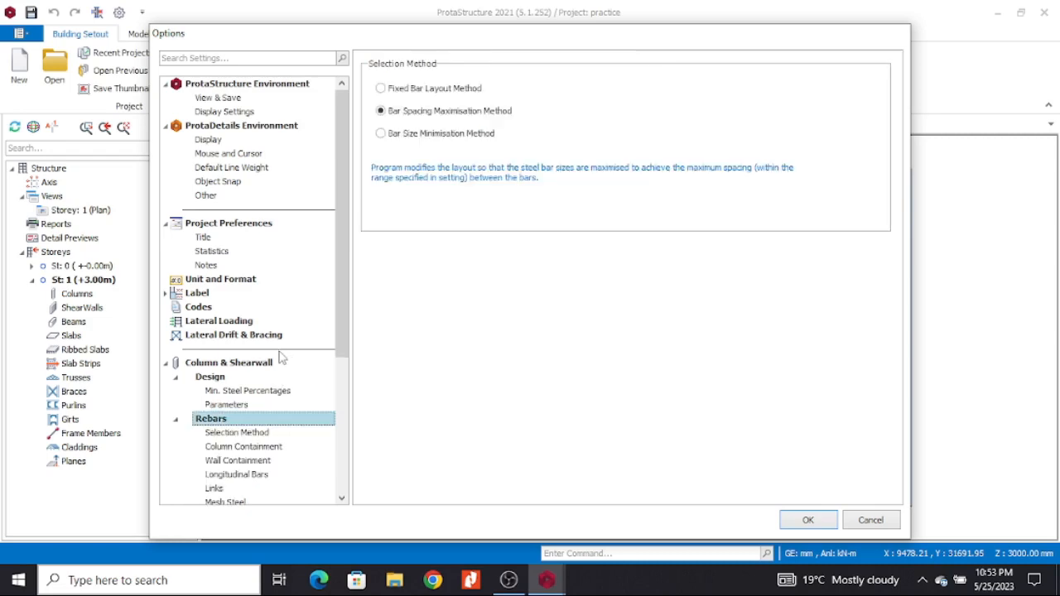
{"action": "scroll", "coordinate": [284, 365], "scroll_direction": "down", "scroll_amount": 2}
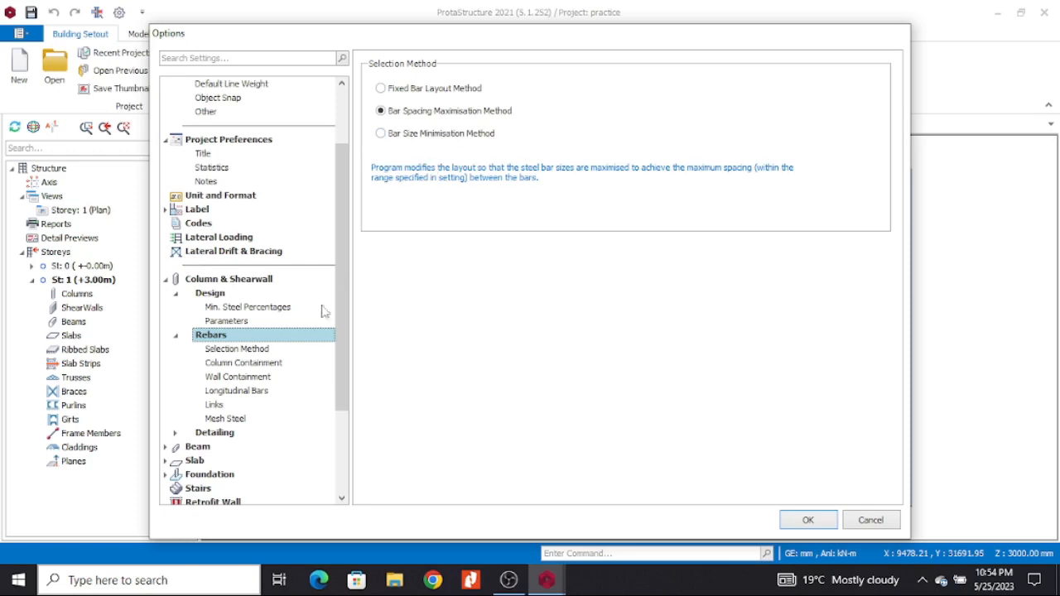
{"action": "left_click", "coordinate": [252, 352]}
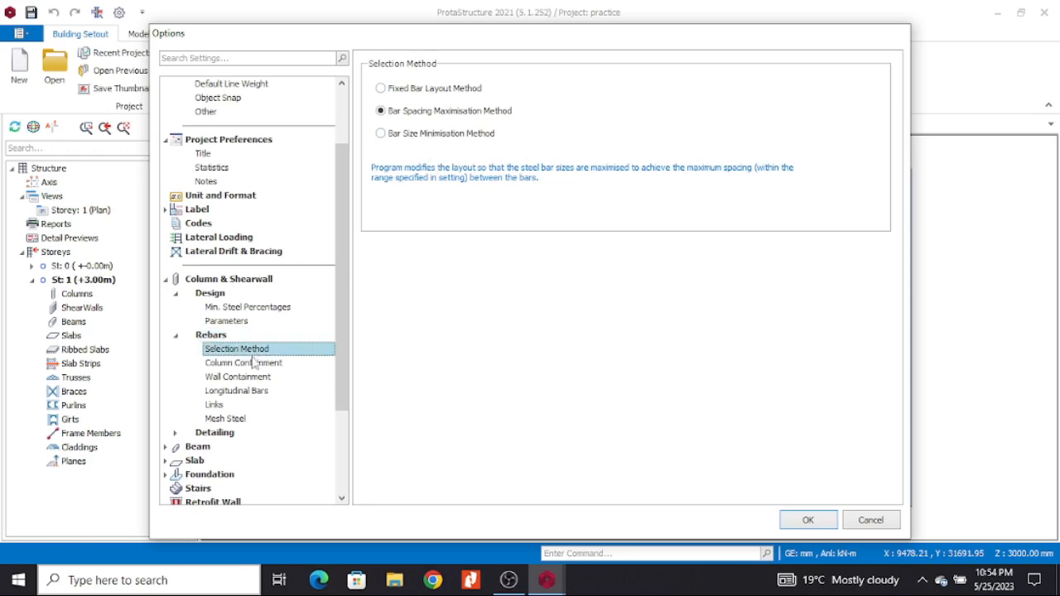
{"action": "left_click", "coordinate": [254, 365]}
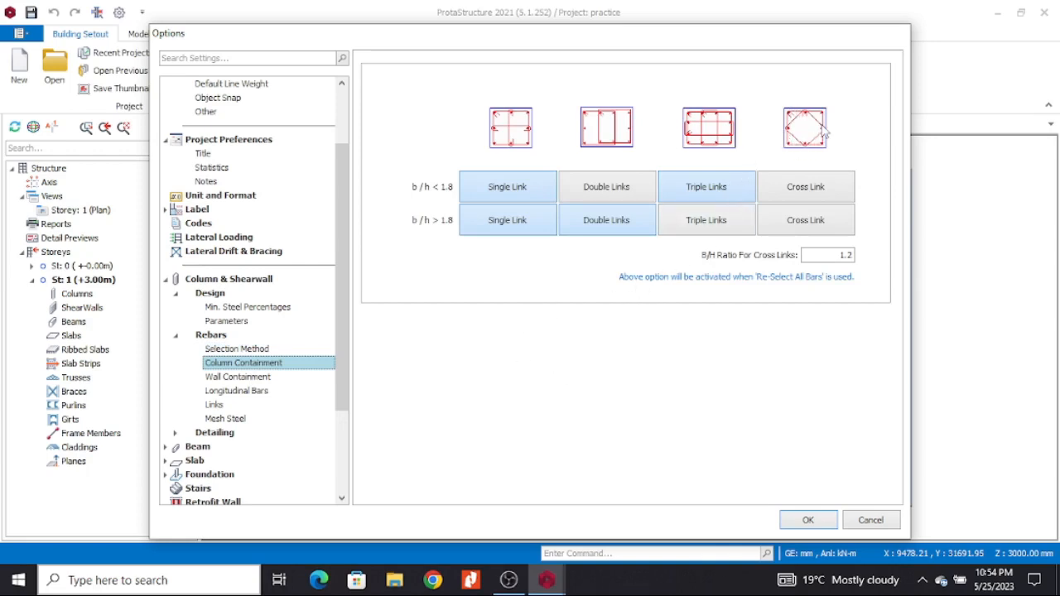
{"action": "left_click", "coordinate": [817, 192]}
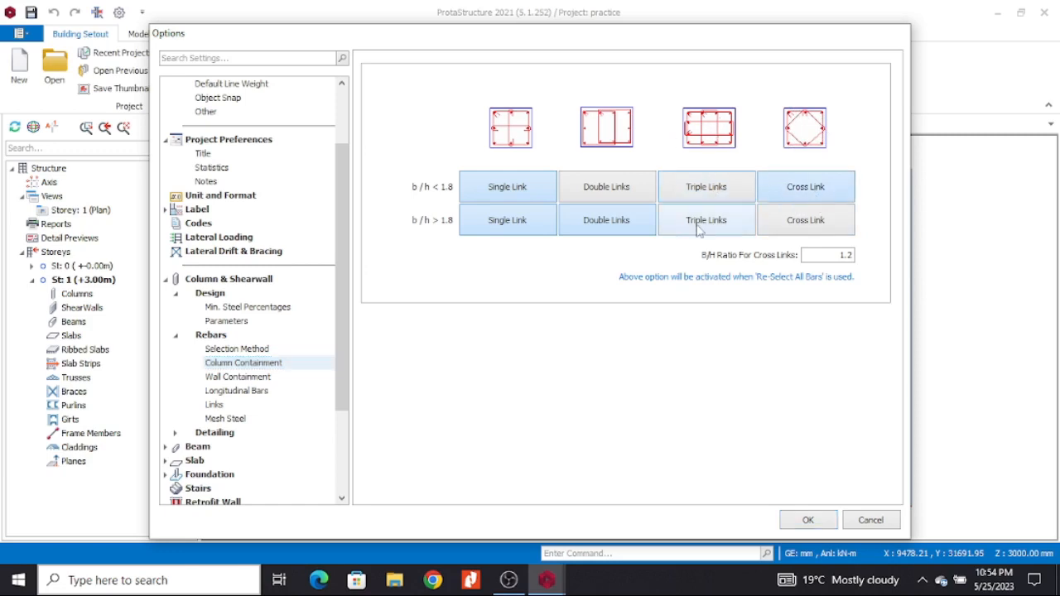
{"action": "left_click", "coordinate": [623, 192]}
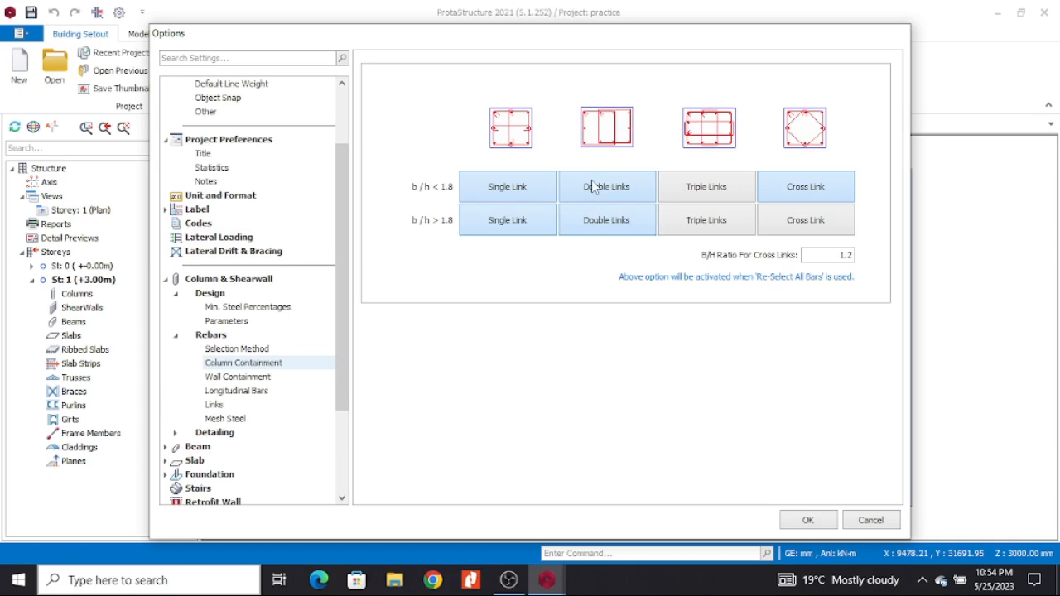
Compare the wall containment options with the column containment options.
{"action": "left_click", "coordinate": [230, 379]}
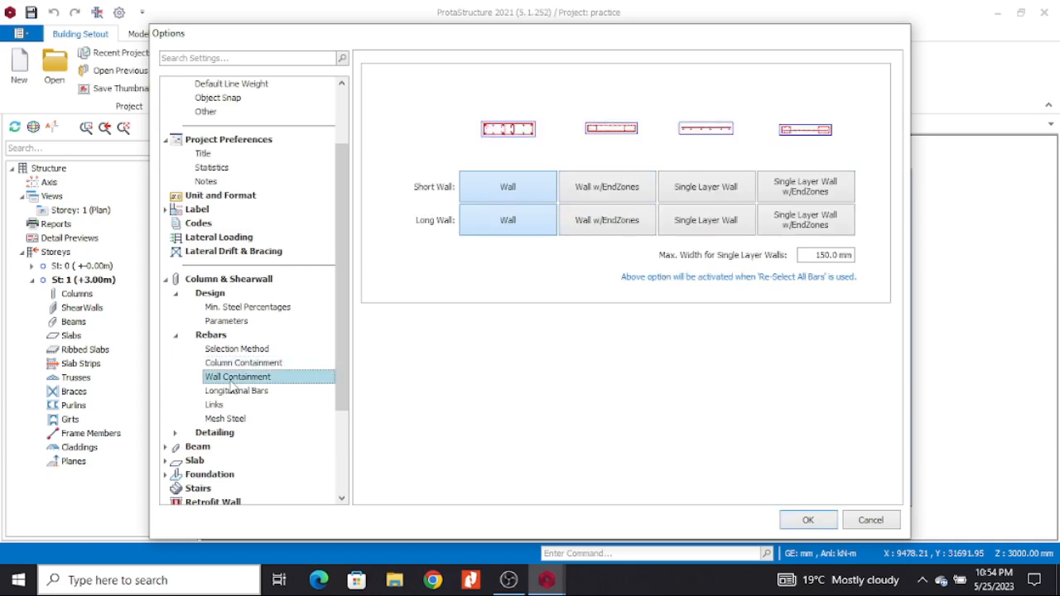
{"action": "left_click", "coordinate": [238, 364]}
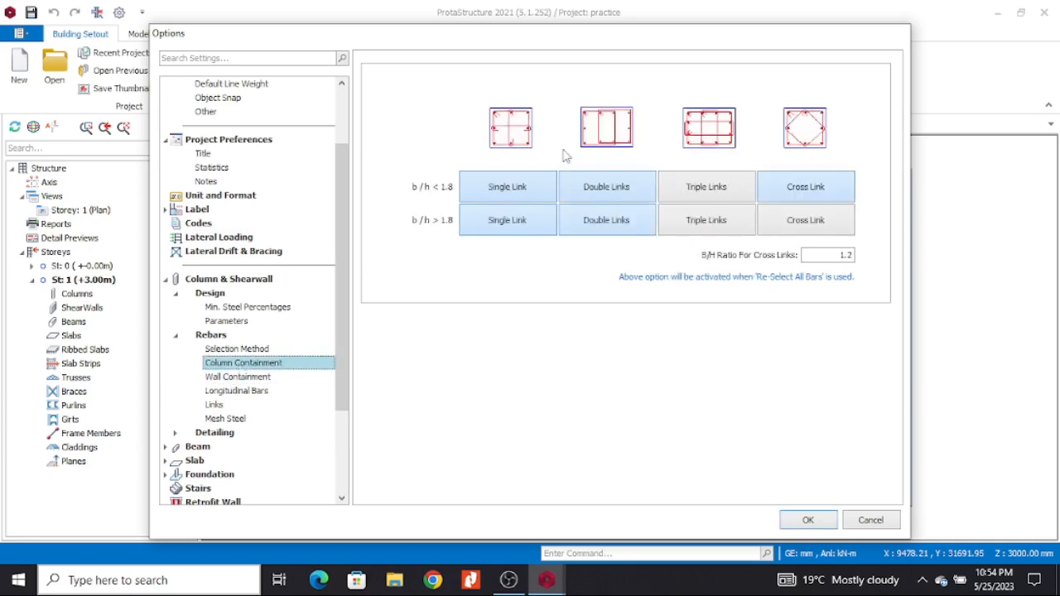
{"action": "left_click", "coordinate": [253, 380]}
Set the maximum column bar size to H25 in the longitudinal bar settings and check the column steel bar spacing limits.
{"action": "left_click", "coordinate": [256, 395]}
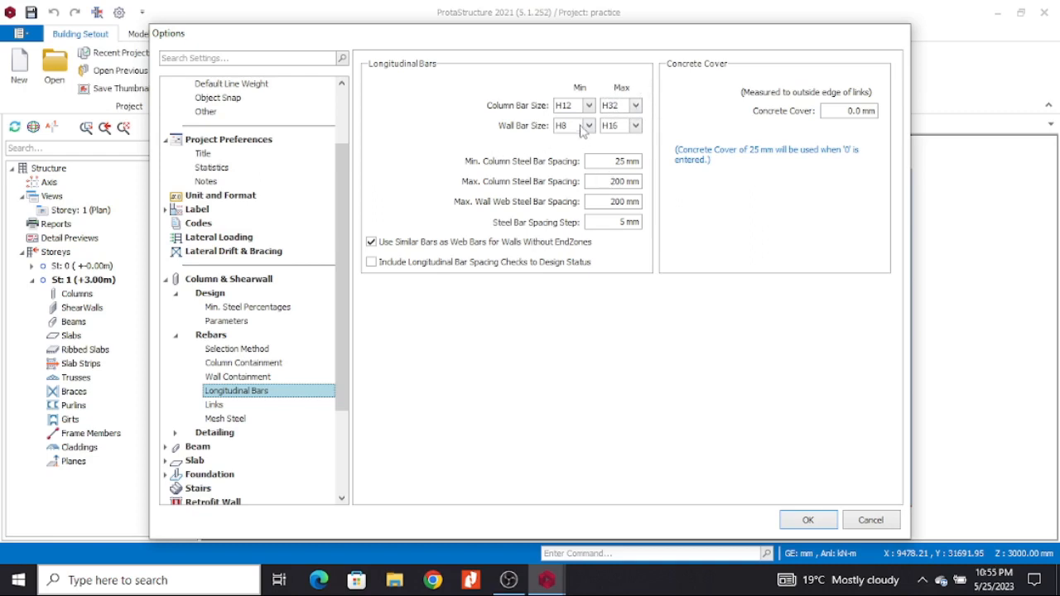
{"action": "left_click", "coordinate": [635, 106]}
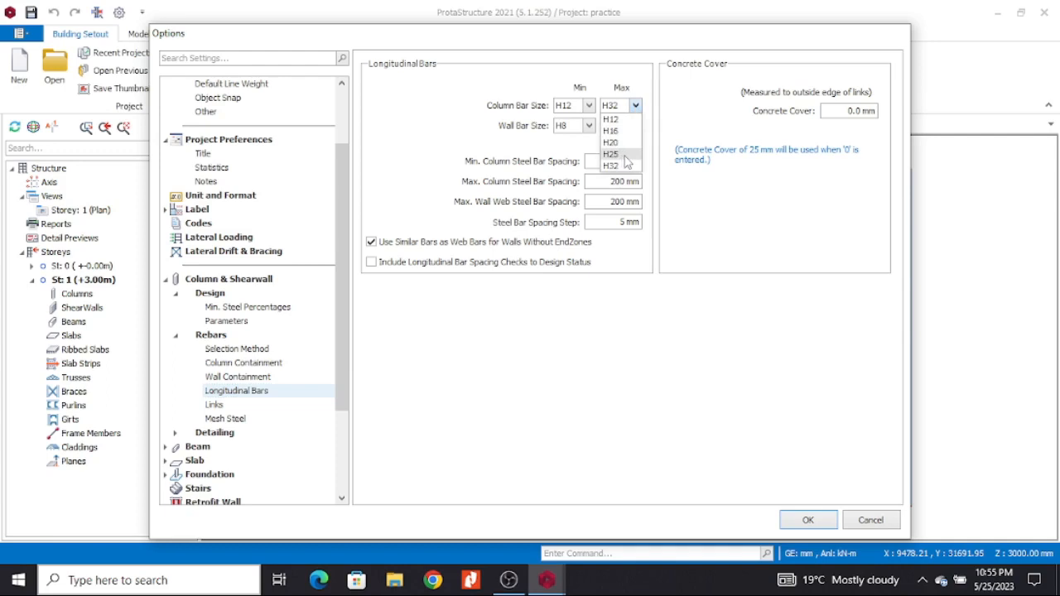
{"action": "left_click", "coordinate": [626, 162]}
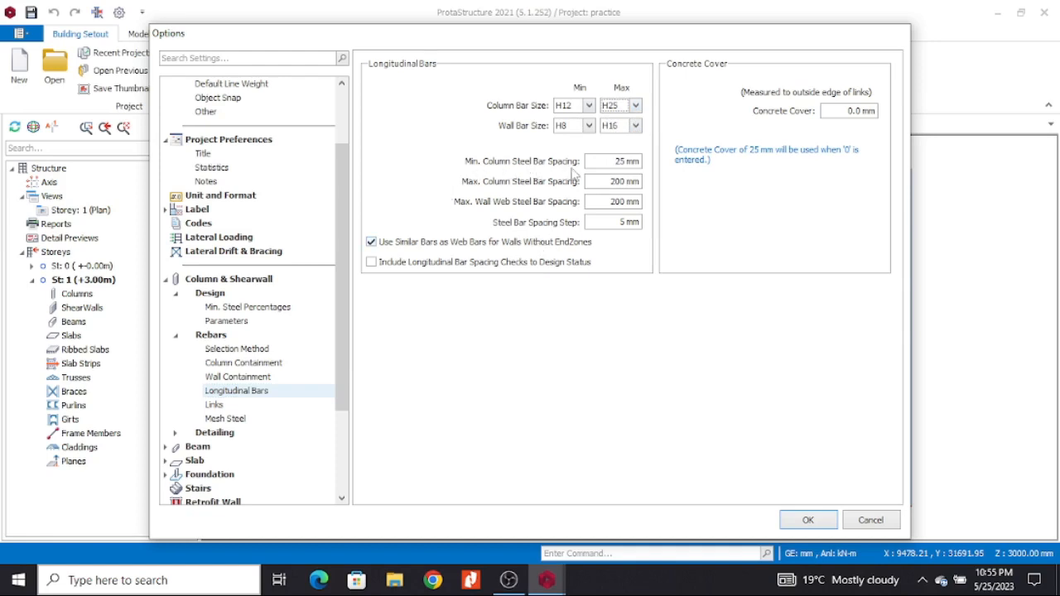
{"action": "left_click_drag", "start_coordinate": [609, 161], "coordinate": [651, 163]}
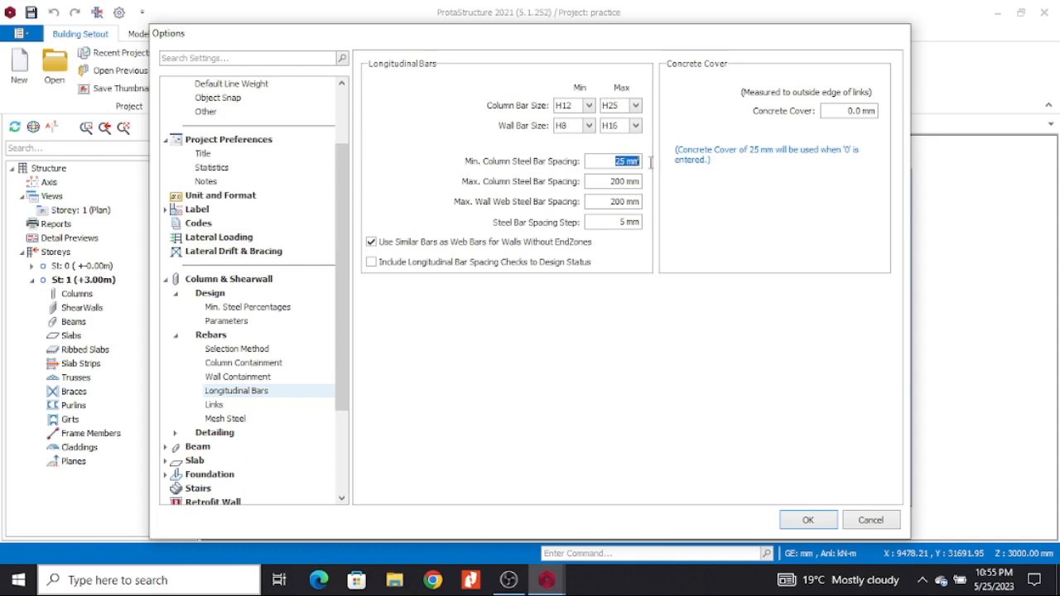
{"action": "left_click", "coordinate": [610, 181]}
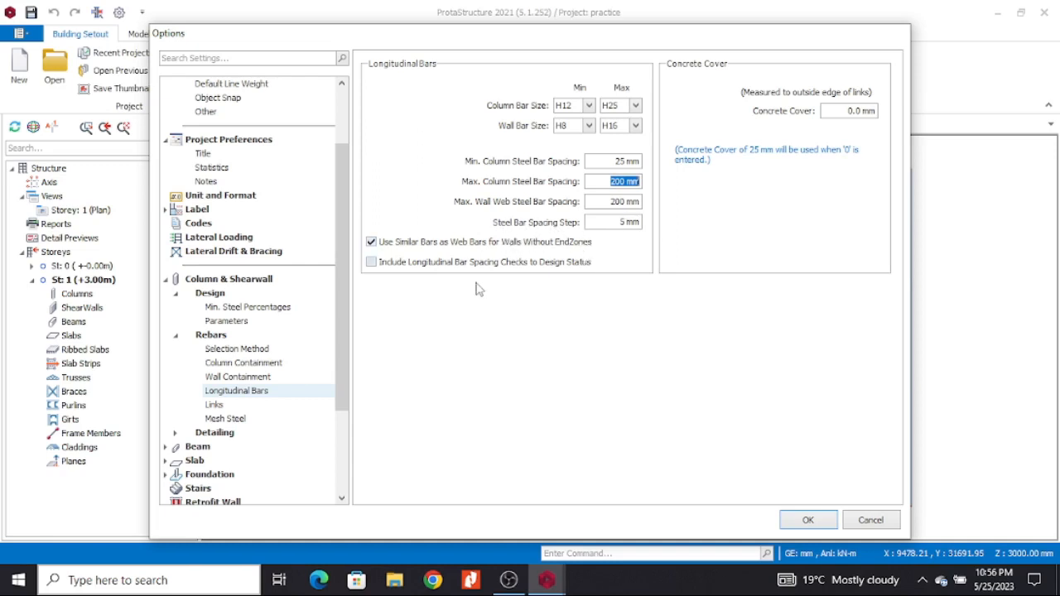
Set the maximum link spacing to 200 mm in the column and shearwall link settings and check the link spacing step.
{"action": "left_click", "coordinate": [215, 409]}
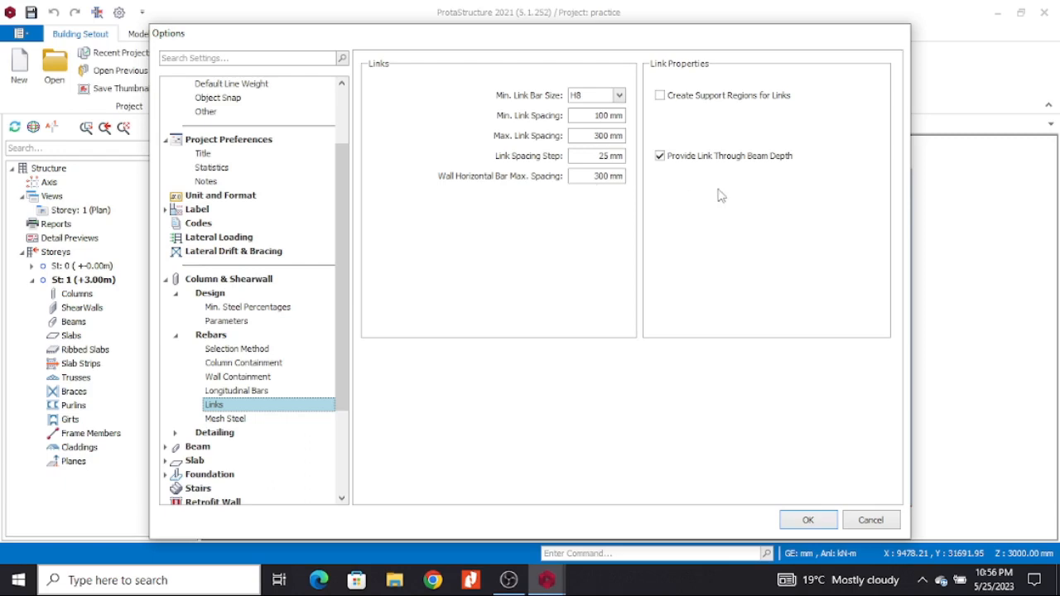
{"action": "left_click_drag", "start_coordinate": [600, 135], "coordinate": [578, 133]}
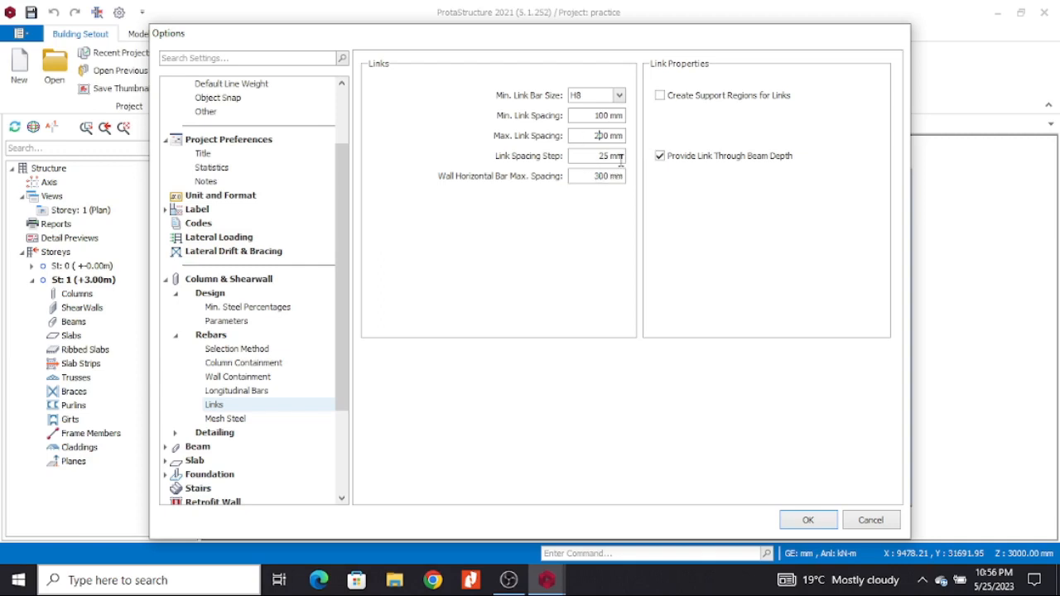
{"action": "left_click_drag", "start_coordinate": [599, 135], "coordinate": [590, 133]}
{"action": "left_click", "coordinate": [595, 156]}
Review the mesh steel and detailing settings for columns and shearwalls, comparing the two single link types.
{"action": "left_click", "coordinate": [236, 419]}
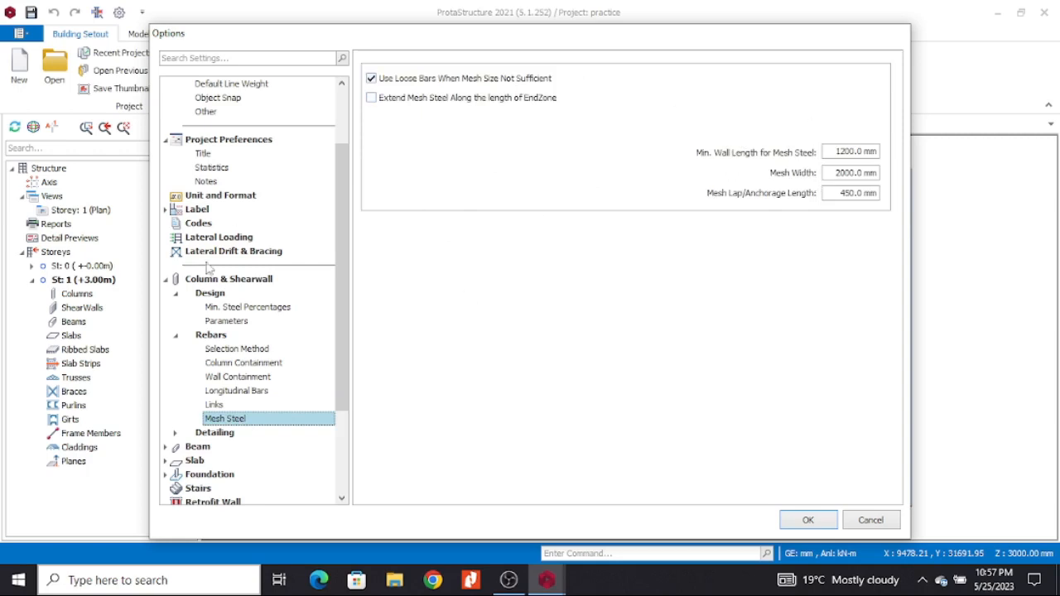
{"action": "scroll", "coordinate": [298, 335], "scroll_direction": "down", "scroll_amount": 3}
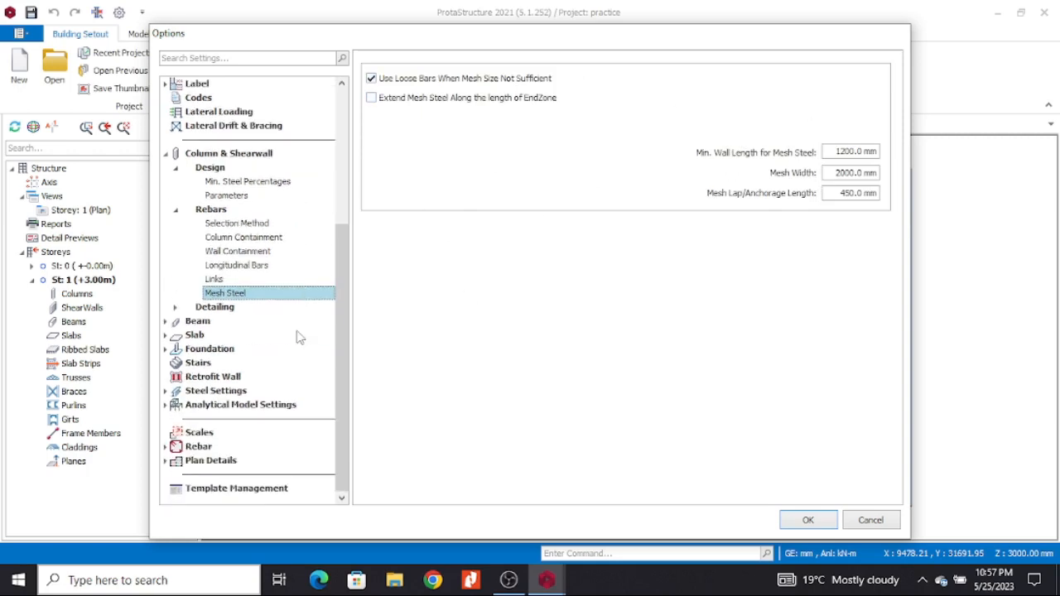
{"action": "double_click", "coordinate": [229, 307]}
{"action": "double_click", "coordinate": [233, 311]}
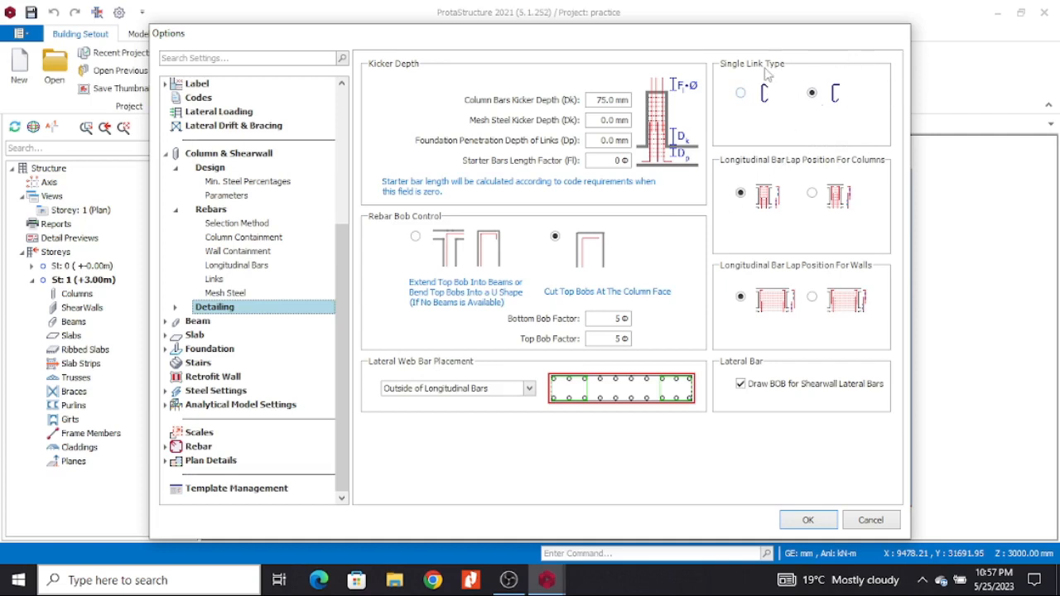
{"action": "left_click", "coordinate": [741, 94]}
{"action": "left_click", "coordinate": [812, 94]}
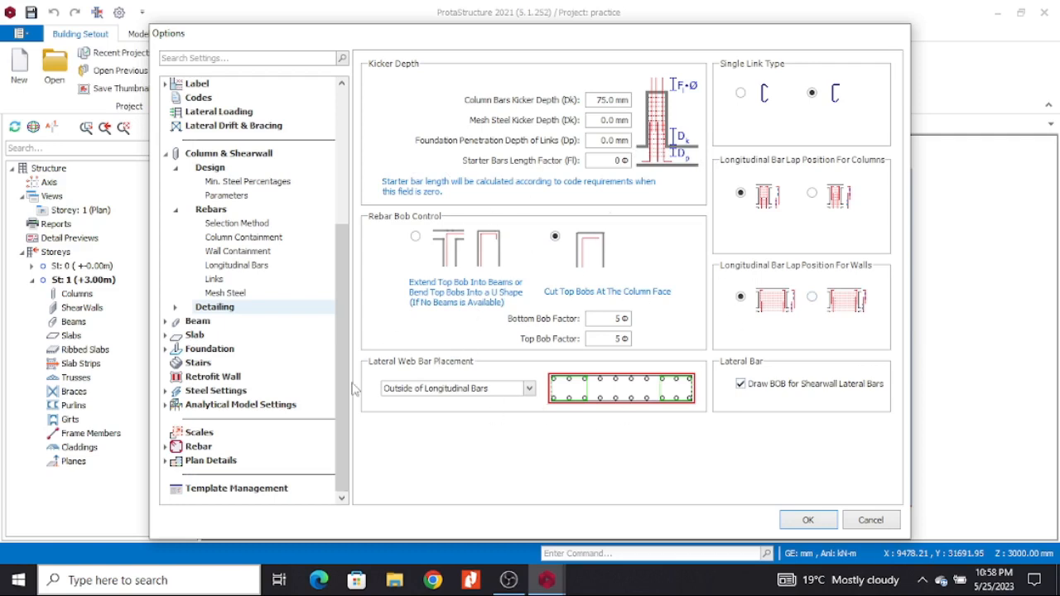
Set the maximum crack width for the Eurocode 2 flange shear check to 0.2 in the beam design settings.
{"action": "left_click", "coordinate": [206, 323]}
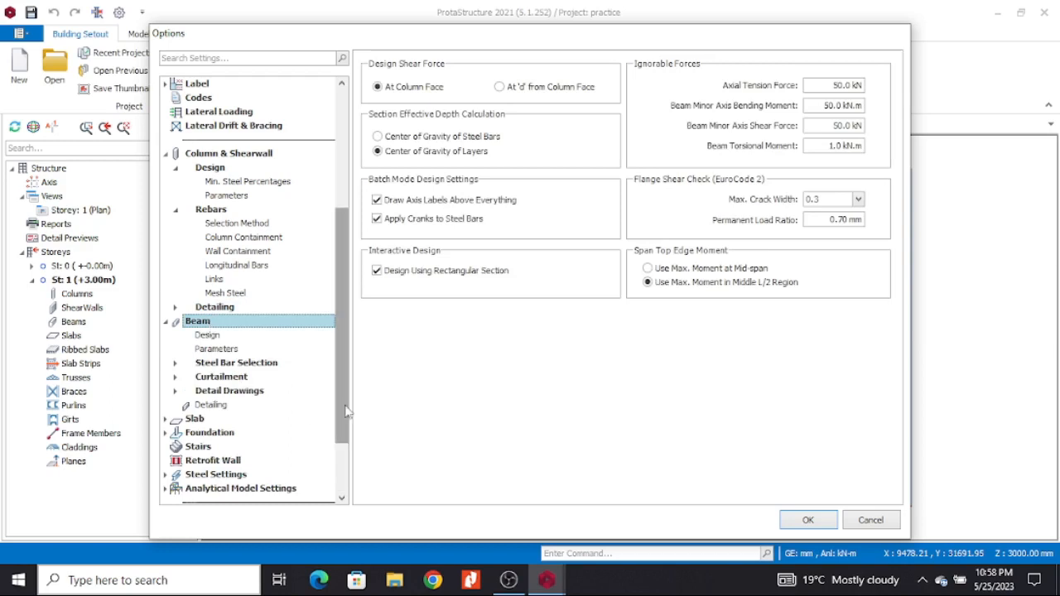
{"action": "left_click", "coordinate": [209, 335]}
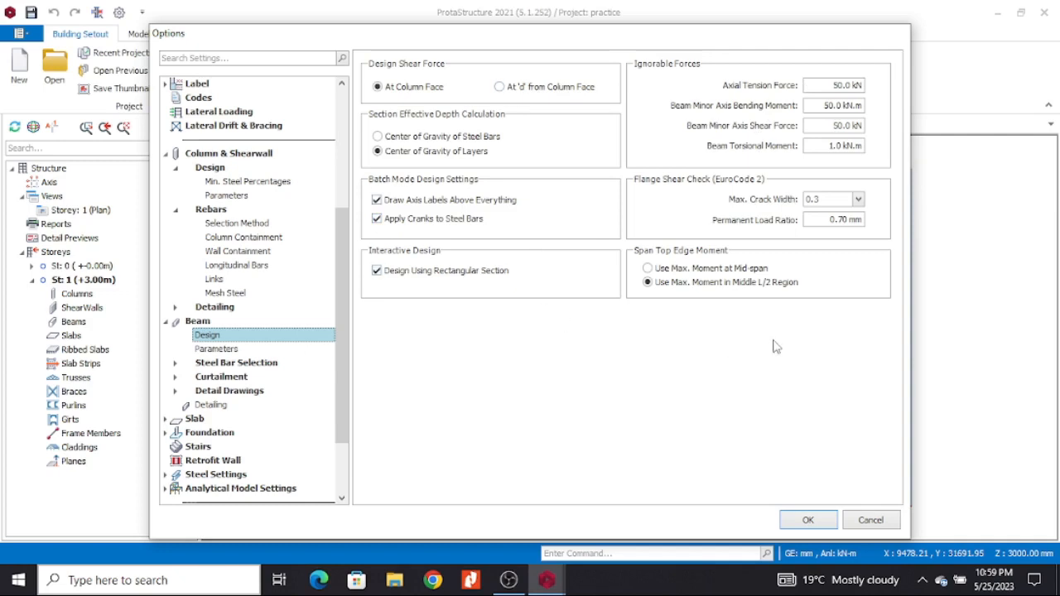
{"action": "left_click", "coordinate": [858, 200]}
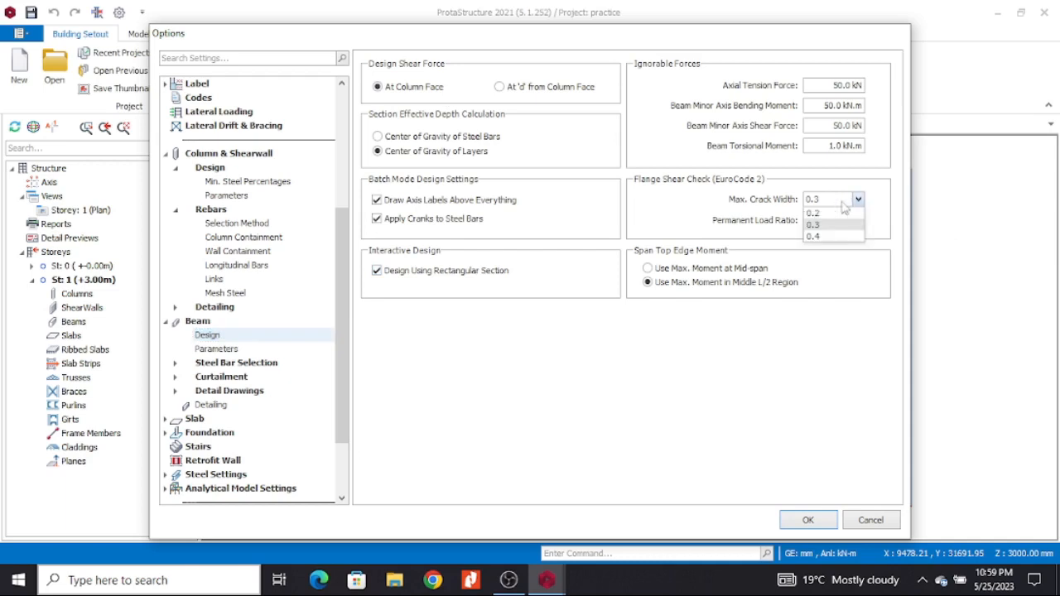
{"action": "left_click", "coordinate": [813, 214]}
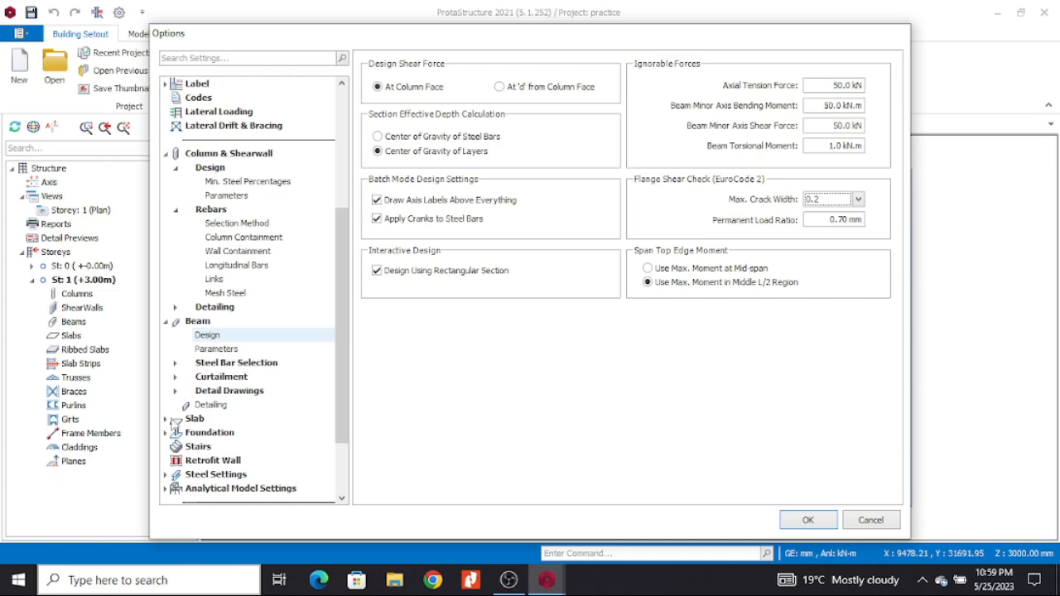
Compare the steel diameter, hanger bar and link parameters for floor, ribbed and foundation beams.
{"action": "left_click", "coordinate": [222, 352]}
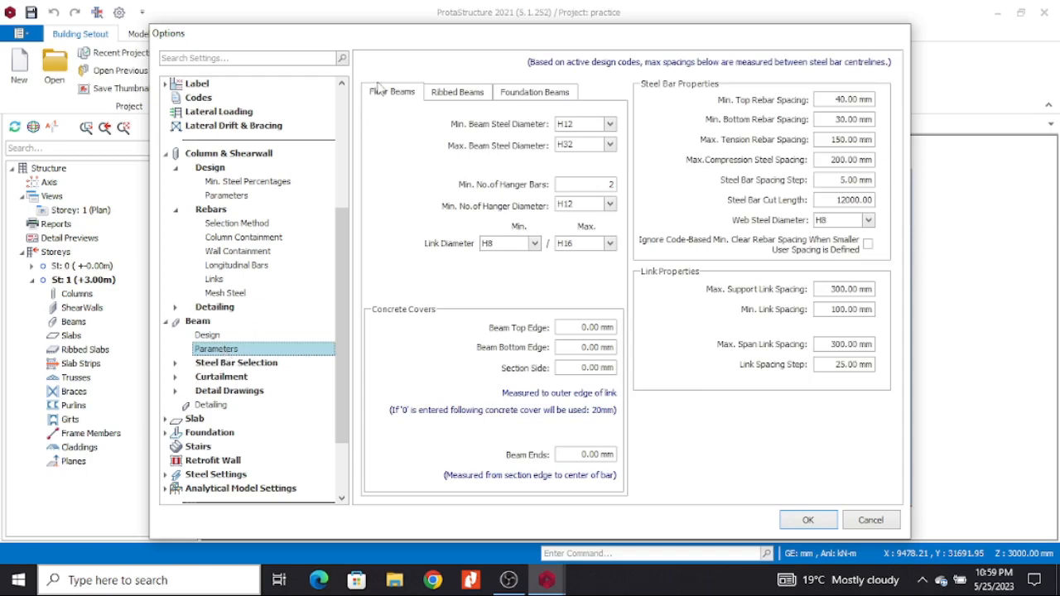
{"action": "left_click", "coordinate": [445, 97]}
{"action": "left_click", "coordinate": [532, 96]}
{"action": "left_click", "coordinate": [479, 97]}
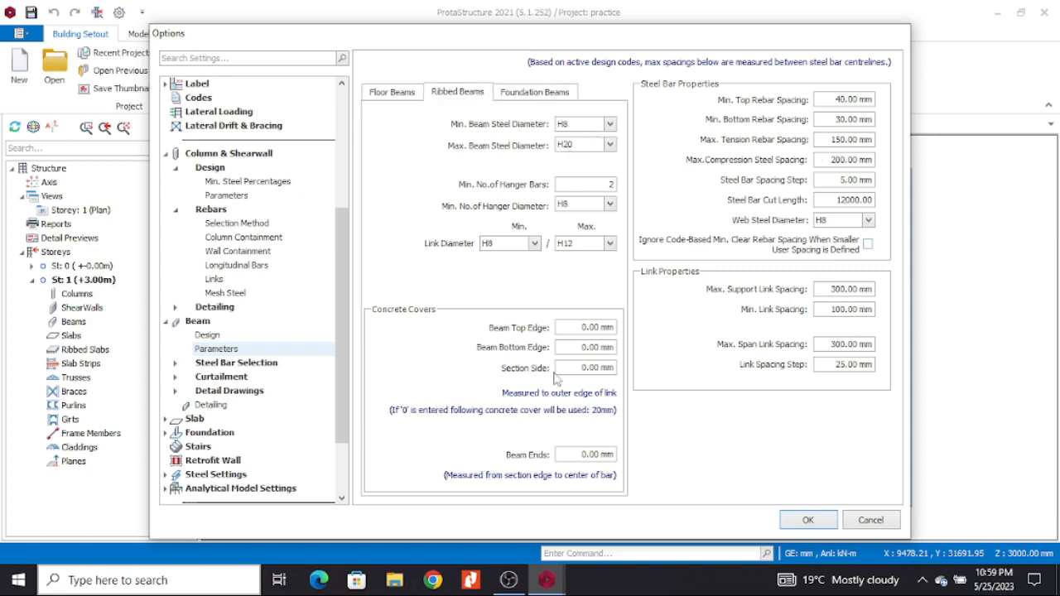
{"action": "left_click", "coordinate": [393, 96]}
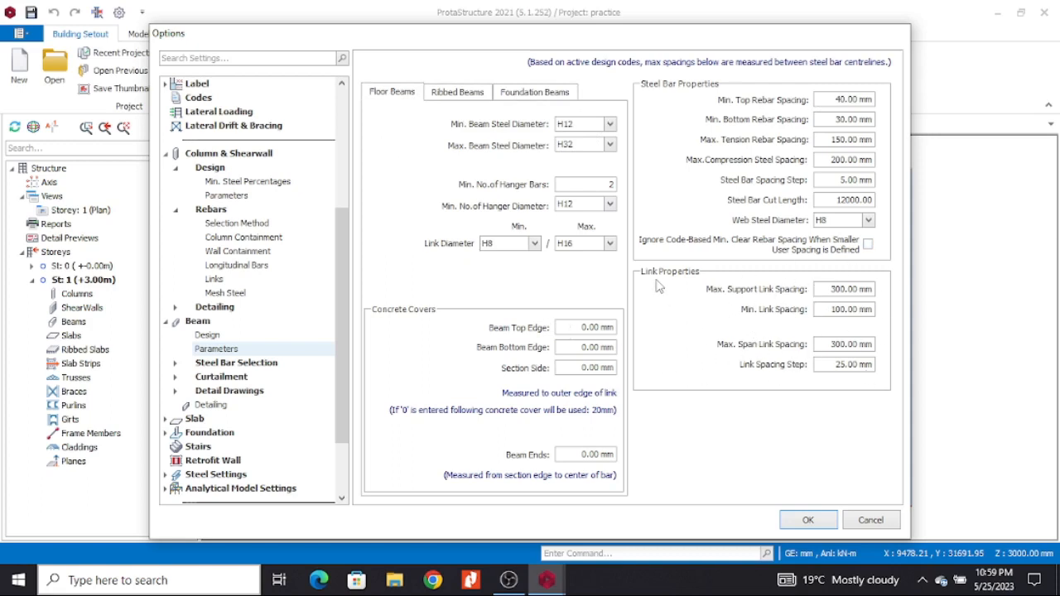
Set the maximum support and span link spacings for beams to 200 mm and check the ribbed and foundation beam parameters.
{"action": "left_click", "coordinate": [836, 290]}
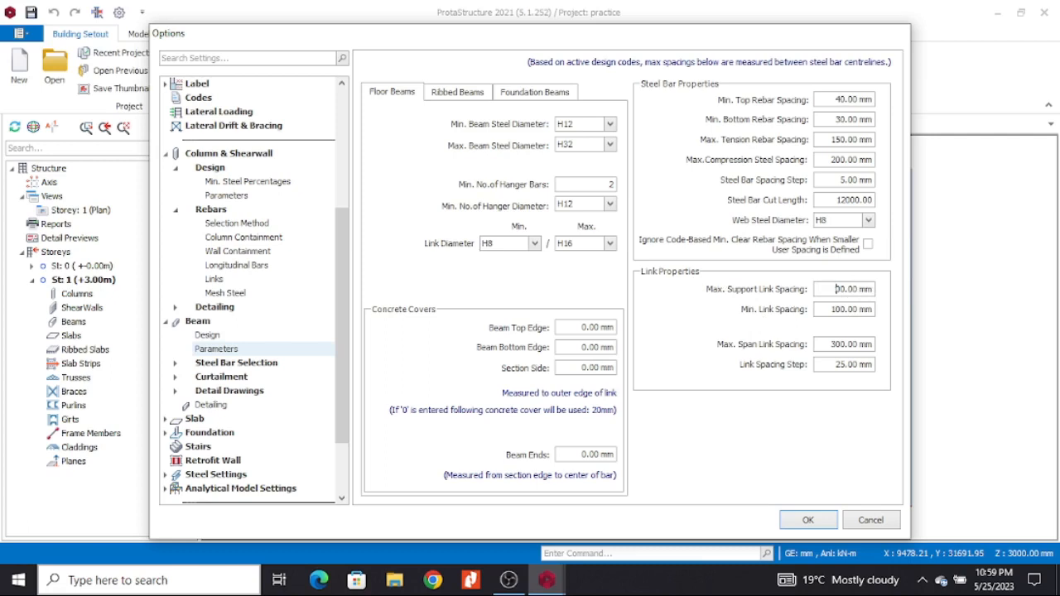
{"action": "left_click", "coordinate": [834, 345]}
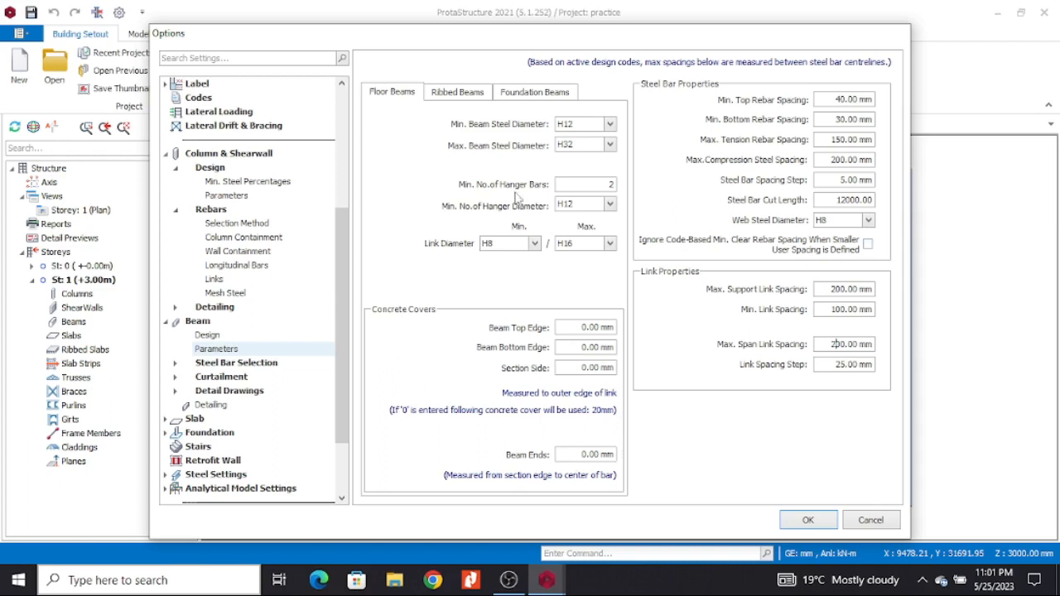
{"action": "left_click", "coordinate": [466, 97]}
{"action": "left_click", "coordinate": [536, 97]}
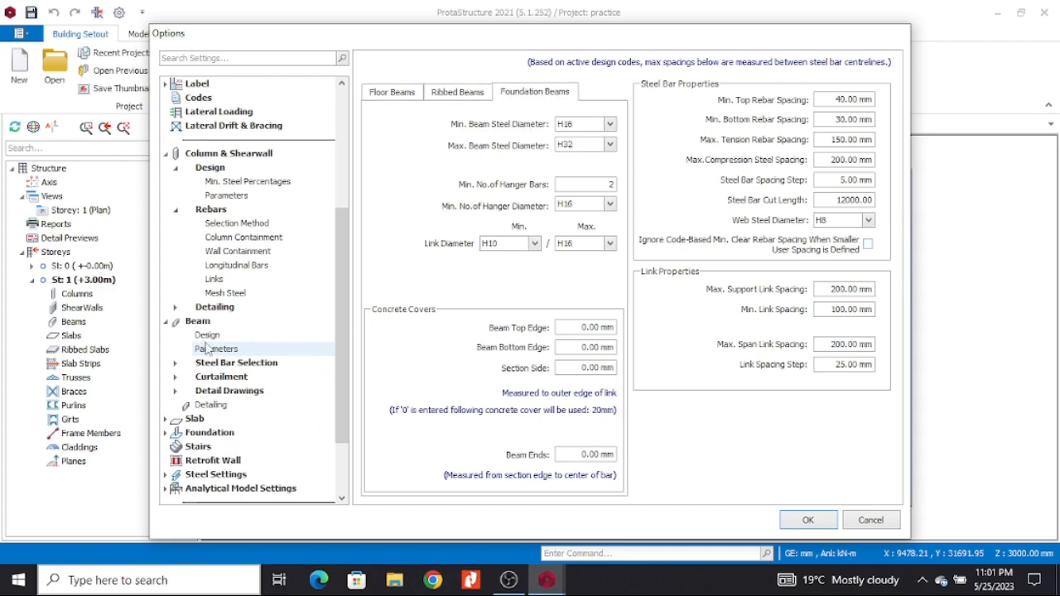
Review the beam steel bar selection method, reinforcement pattern design and bent-up bar settings.
{"action": "left_click", "coordinate": [229, 365]}
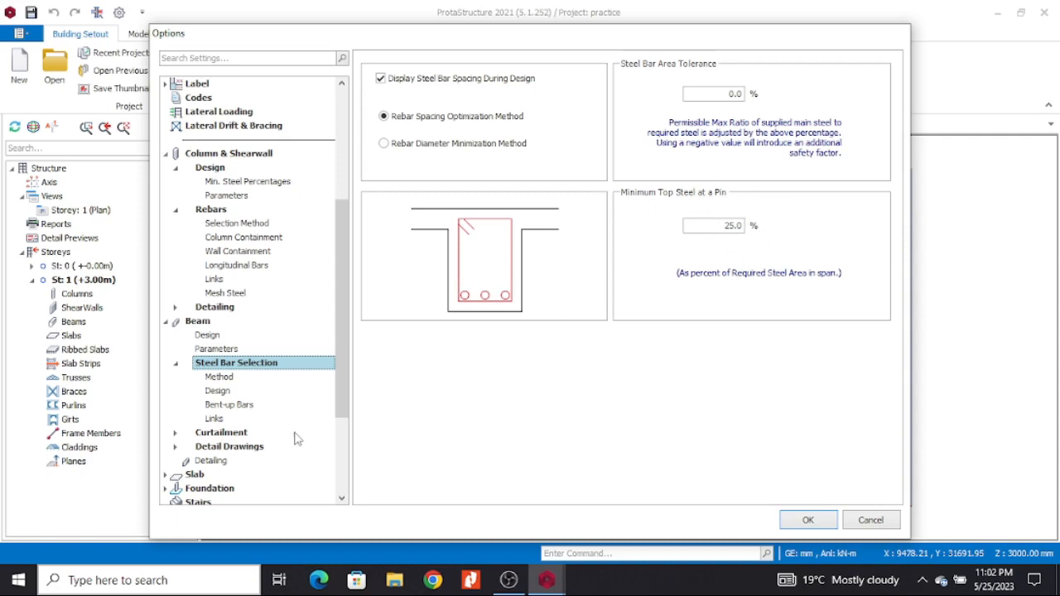
{"action": "left_click", "coordinate": [225, 378]}
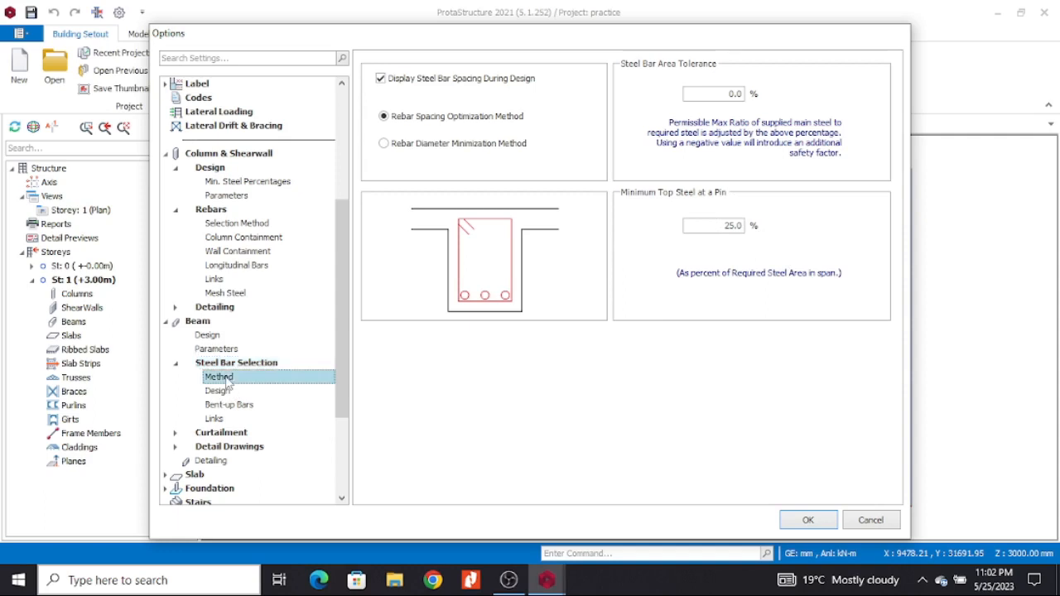
{"action": "left_click", "coordinate": [218, 391]}
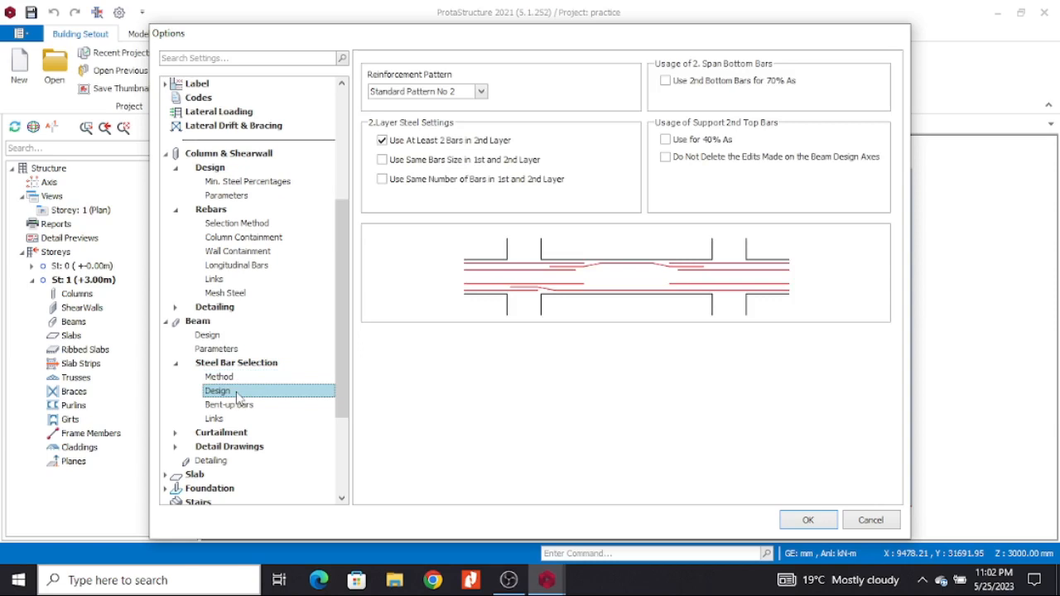
{"action": "left_click", "coordinate": [236, 405]}
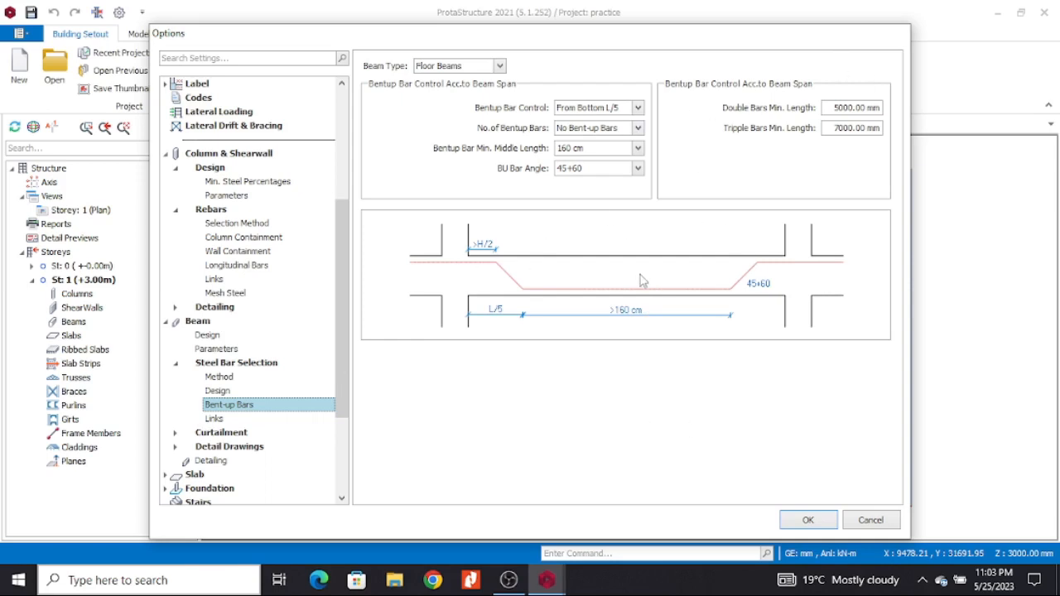
Try enabling link spacing design at supports for ribbed and foundation beams in the beam link settings, and clear both options again.
{"action": "left_click", "coordinate": [239, 419]}
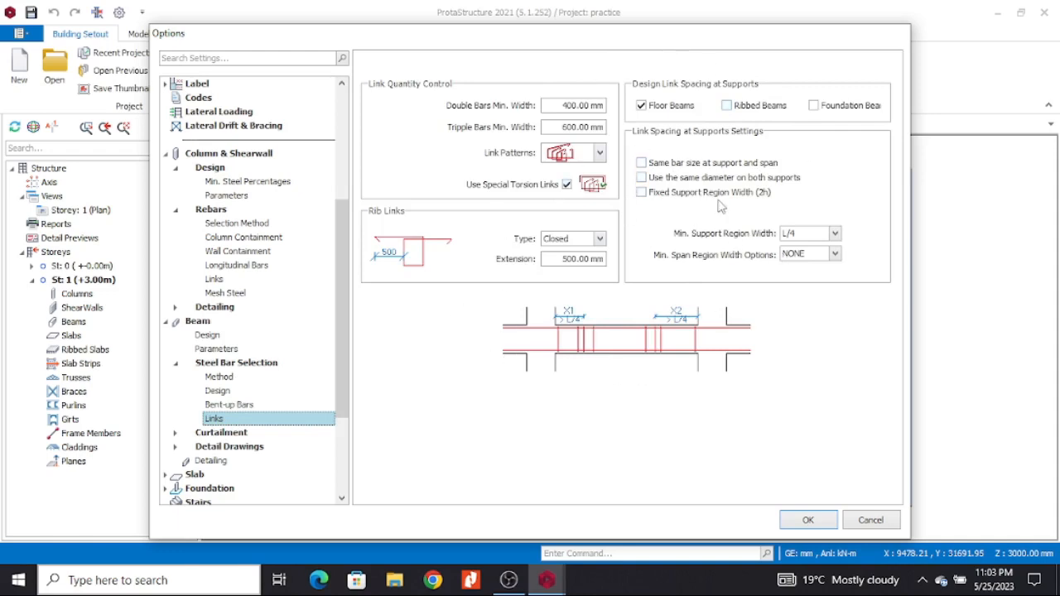
{"action": "left_click", "coordinate": [727, 108]}
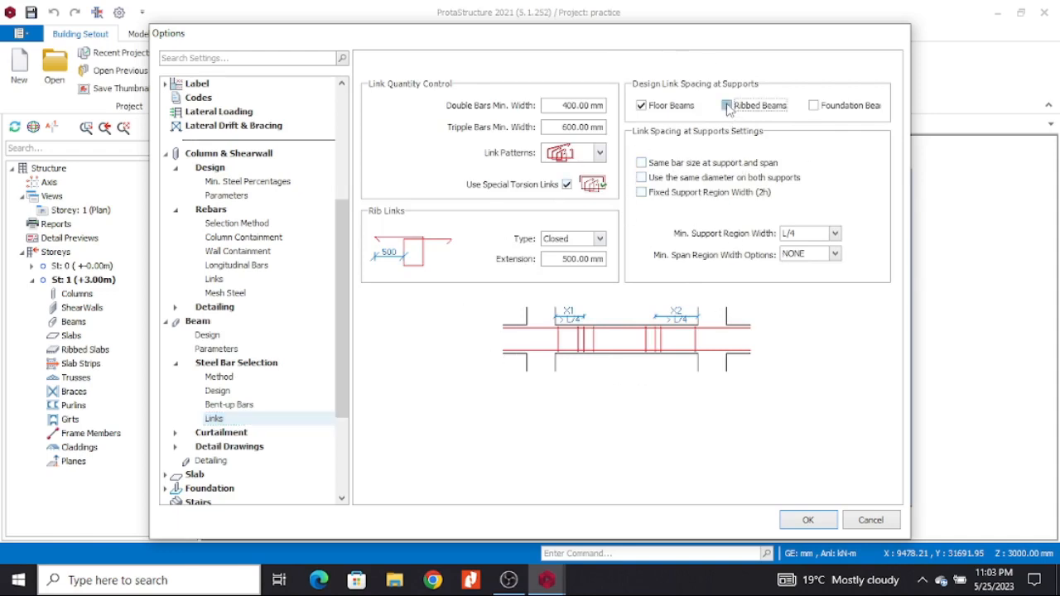
{"action": "left_click", "coordinate": [813, 106]}
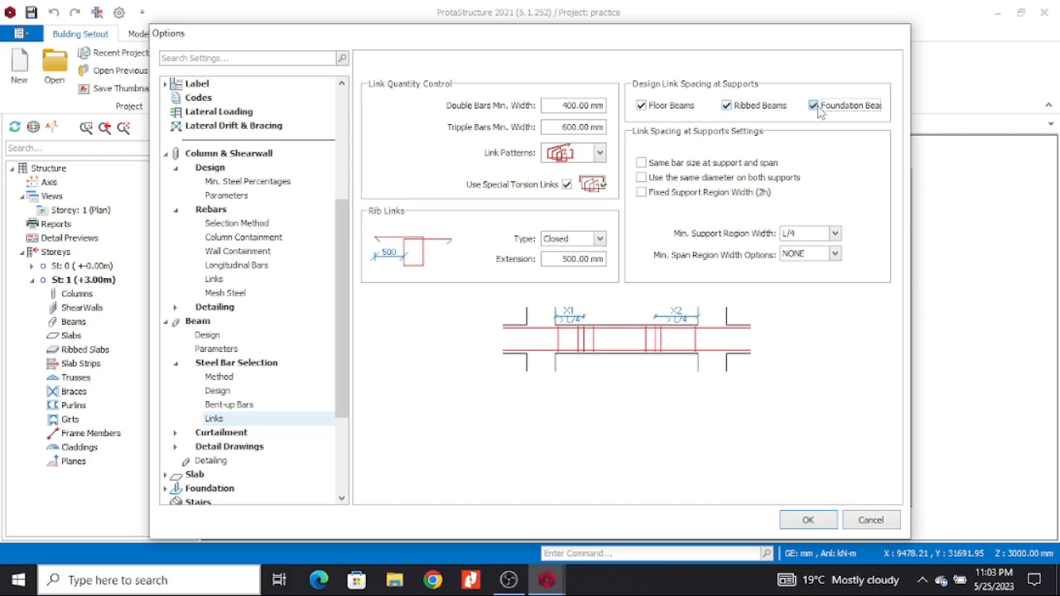
{"action": "left_click", "coordinate": [727, 106]}
{"action": "left_click", "coordinate": [813, 106]}
Review the beam curtailment settings for span and support bars, end support control and bob control.
{"action": "scroll", "coordinate": [239, 386], "scroll_direction": "down", "scroll_amount": 1}
{"action": "double_click", "coordinate": [235, 391]}
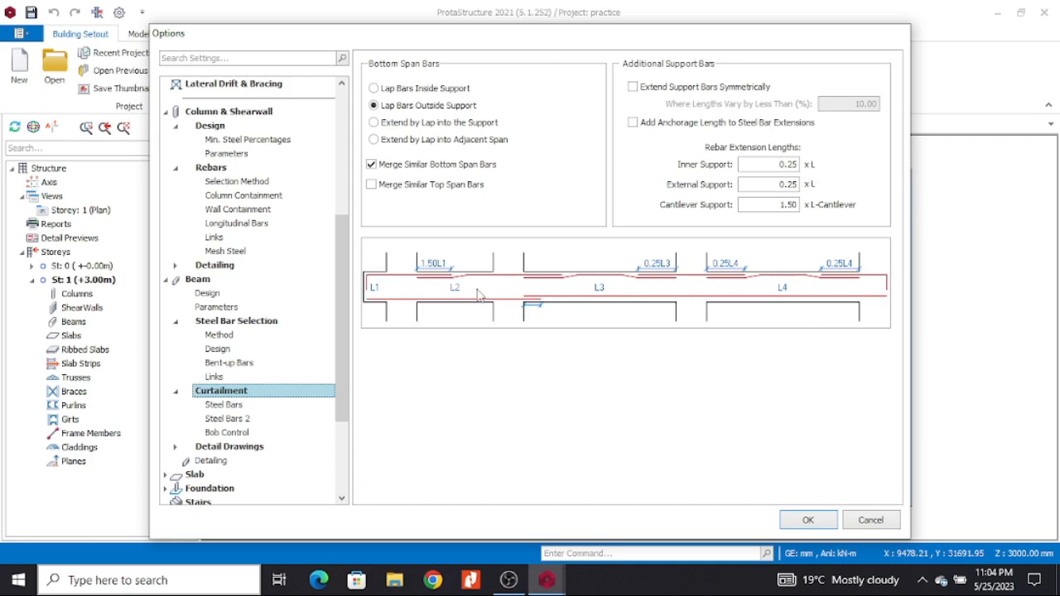
{"action": "left_click", "coordinate": [439, 275]}
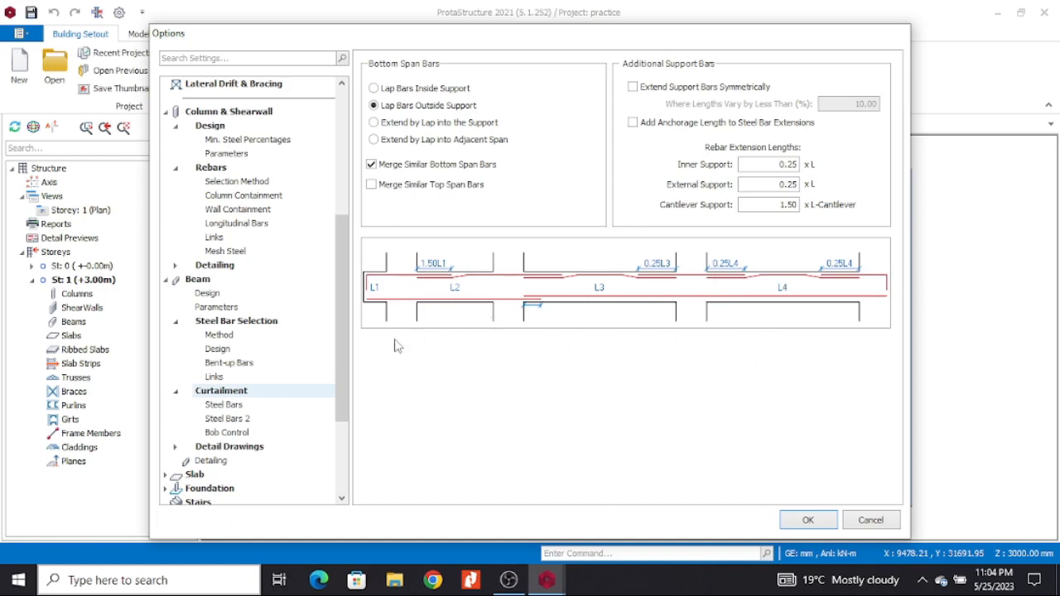
{"action": "left_click", "coordinate": [240, 420]}
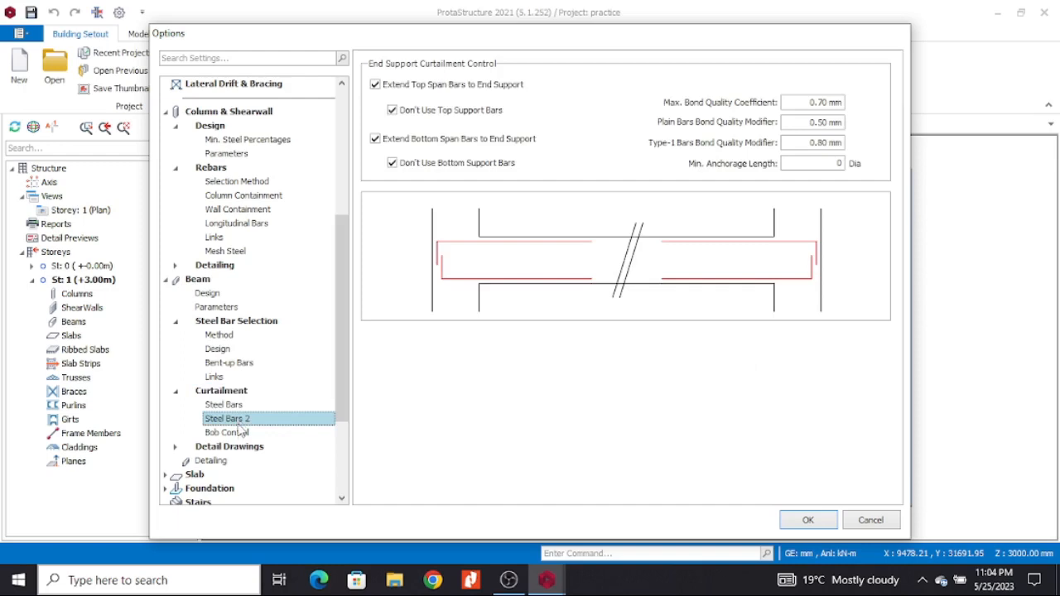
{"action": "left_click", "coordinate": [249, 433]}
Review the beam detail drawing settings for general display, beam labels, steel bars and links, and section numbering.
{"action": "scroll", "coordinate": [259, 433], "scroll_direction": "down", "scroll_amount": 1}
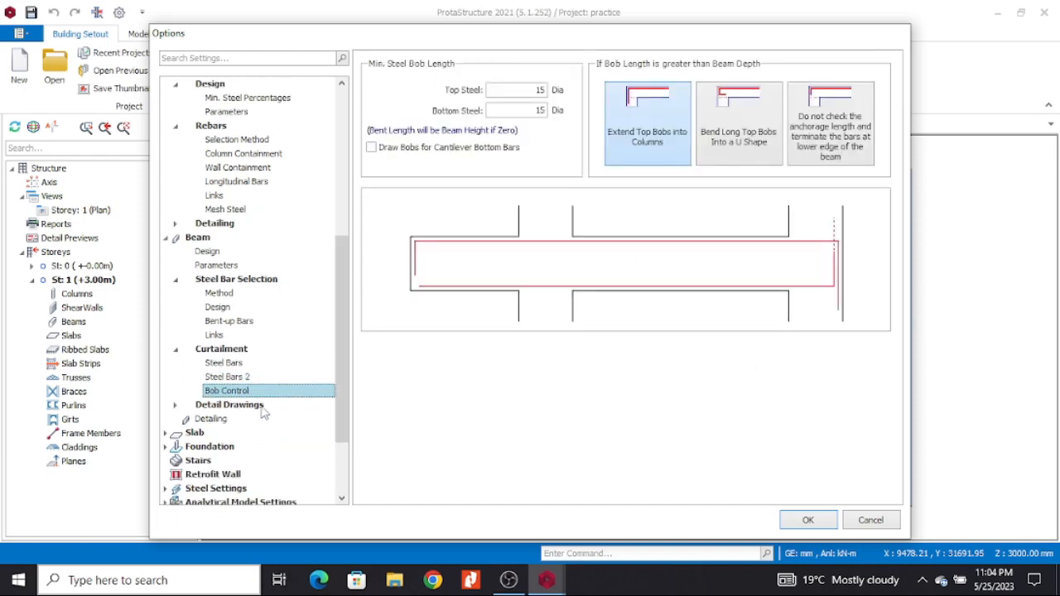
{"action": "left_click", "coordinate": [262, 406]}
{"action": "left_click", "coordinate": [234, 422]}
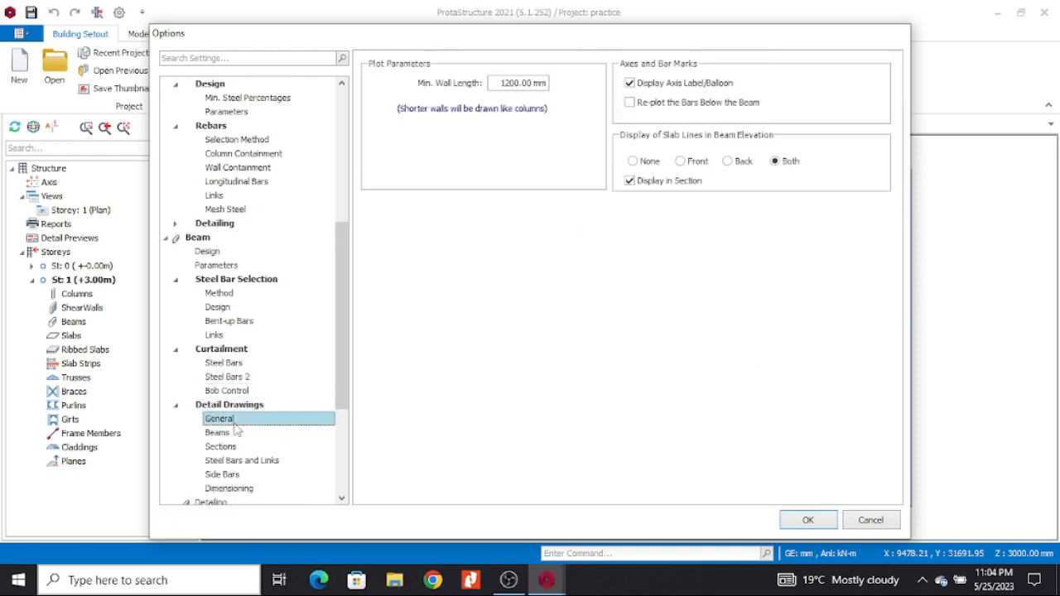
{"action": "left_click", "coordinate": [233, 434]}
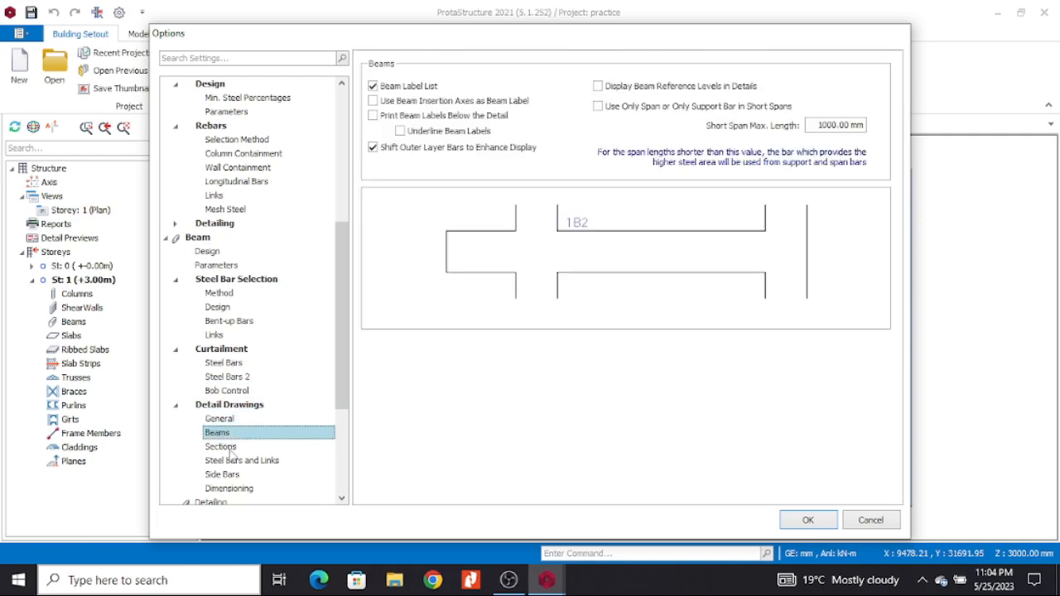
{"action": "left_click", "coordinate": [232, 449]}
{"action": "left_click", "coordinate": [238, 461]}
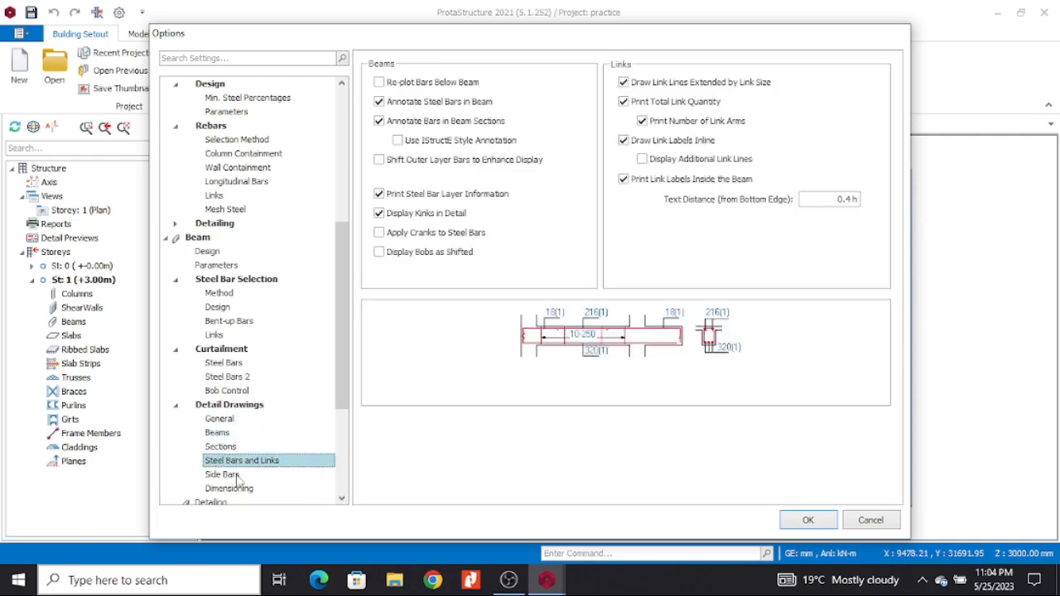
{"action": "left_click", "coordinate": [235, 447]}
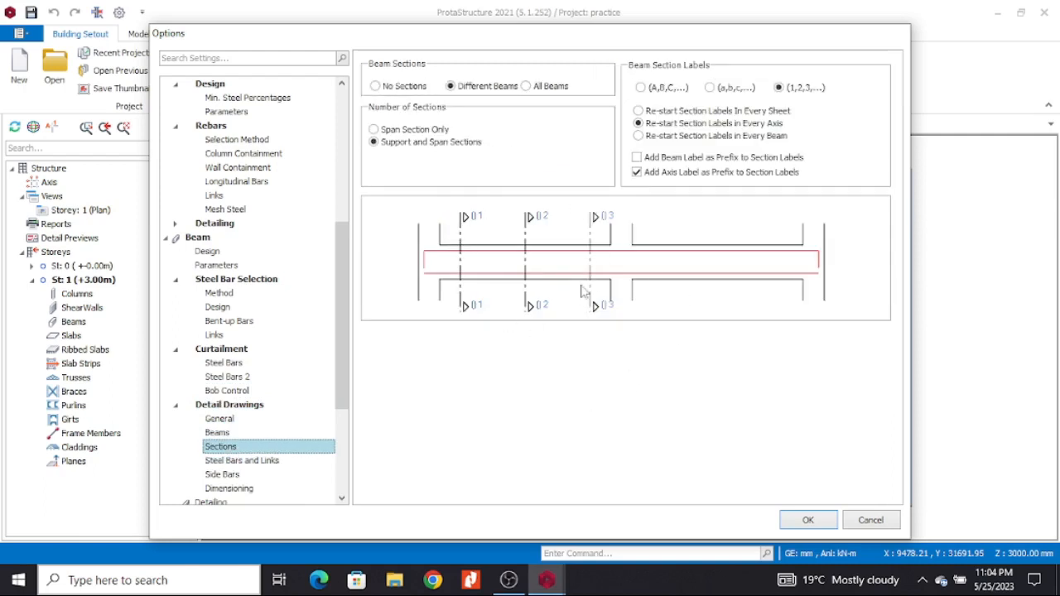
{"action": "left_click", "coordinate": [598, 240]}
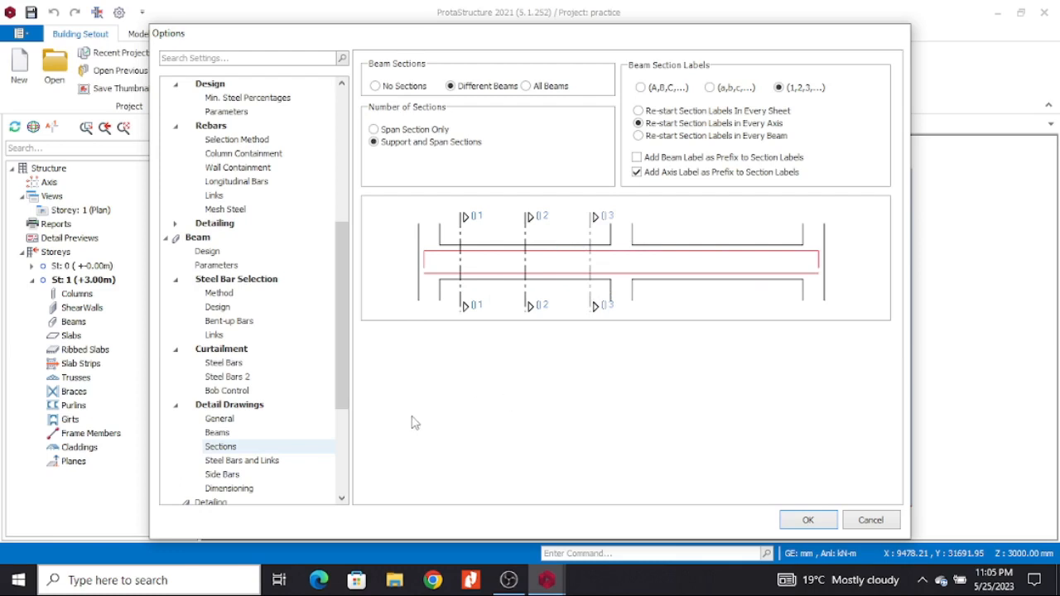
Review the slab design settings for support top steel, span lengths, band beam width and concrete cover.
{"action": "scroll", "coordinate": [261, 352], "scroll_direction": "down", "scroll_amount": 3}
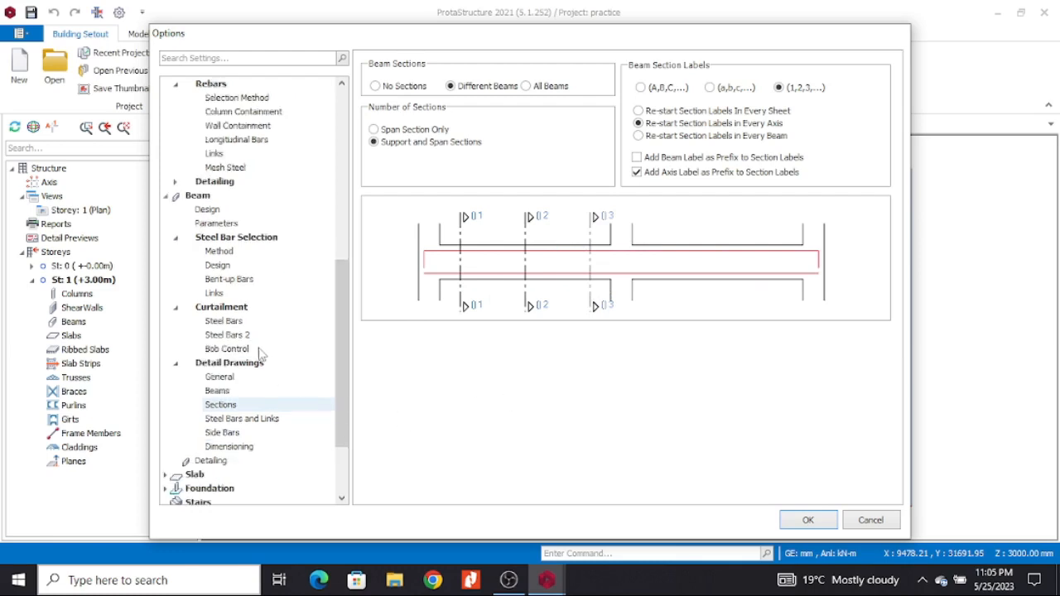
{"action": "scroll", "coordinate": [258, 356], "scroll_direction": "down", "scroll_amount": 1}
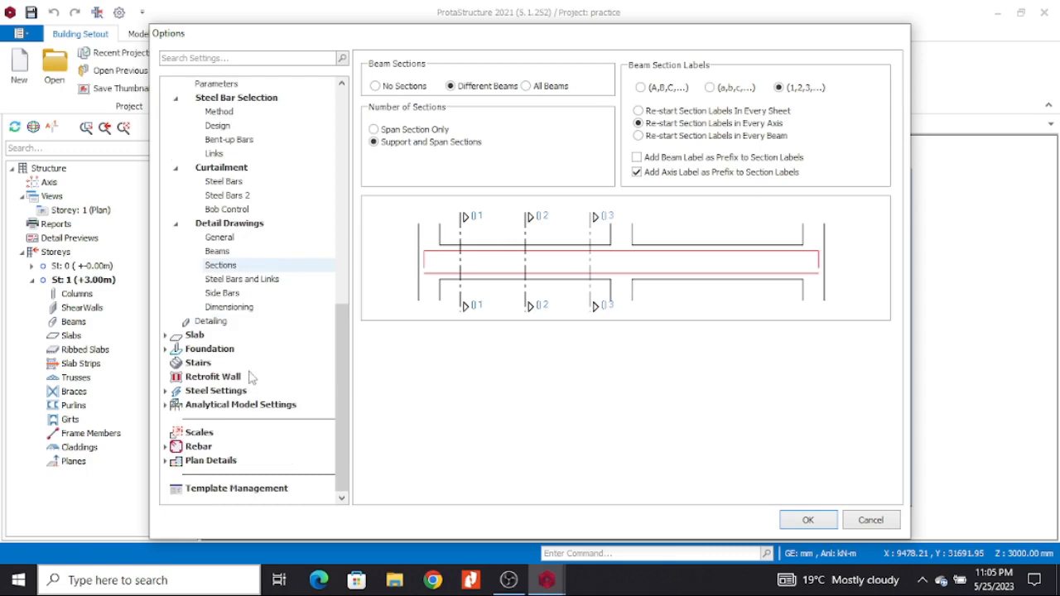
{"action": "left_click", "coordinate": [197, 335]}
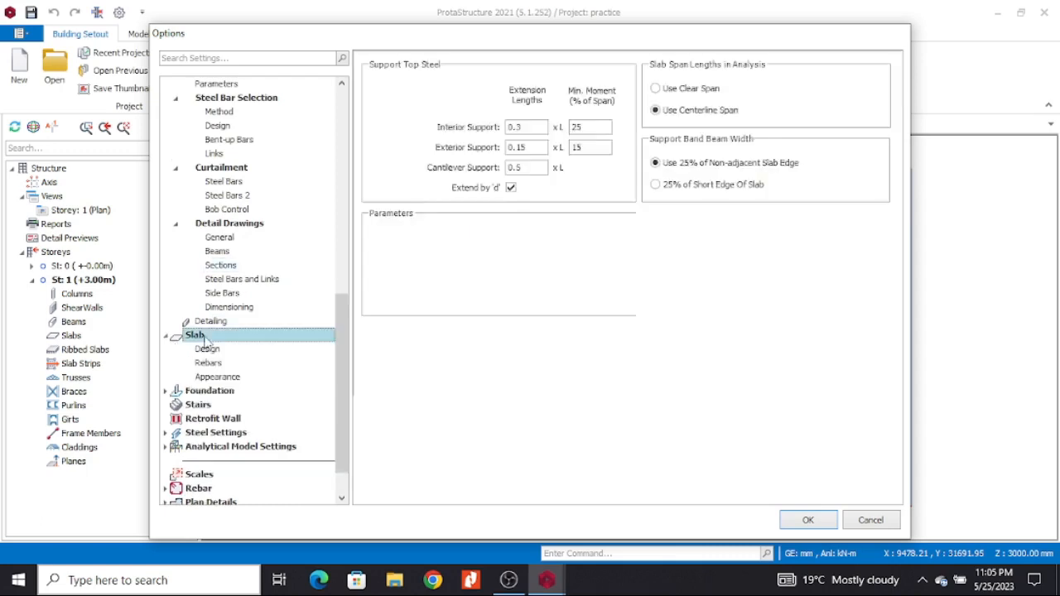
{"action": "left_click", "coordinate": [197, 335]}
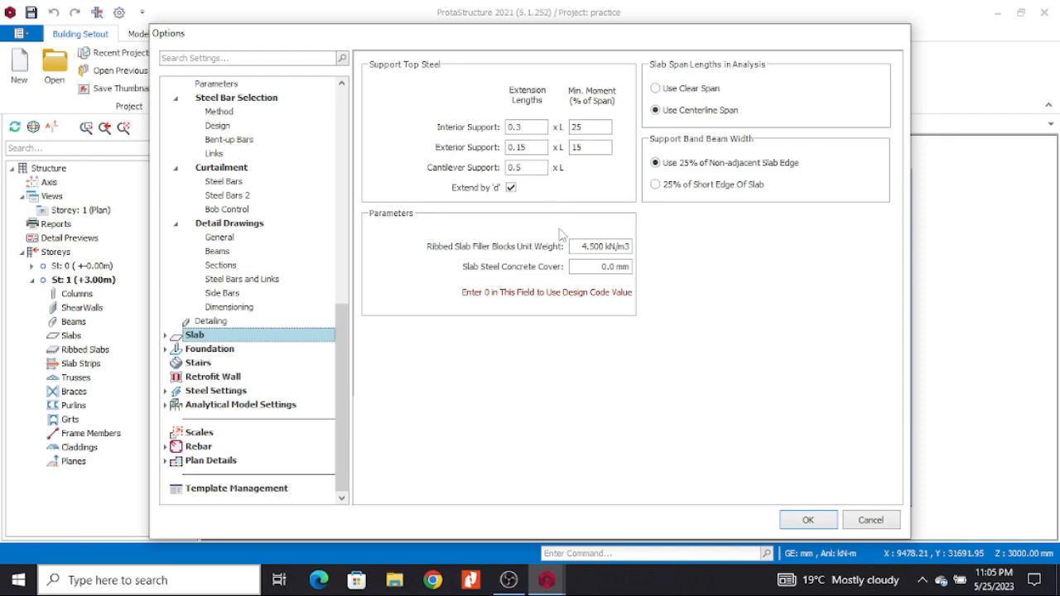
Review the general foundation settings, including the allowable soil stress ultimate strength factor, and the pile cap and pile settings.
{"action": "double_click", "coordinate": [222, 351]}
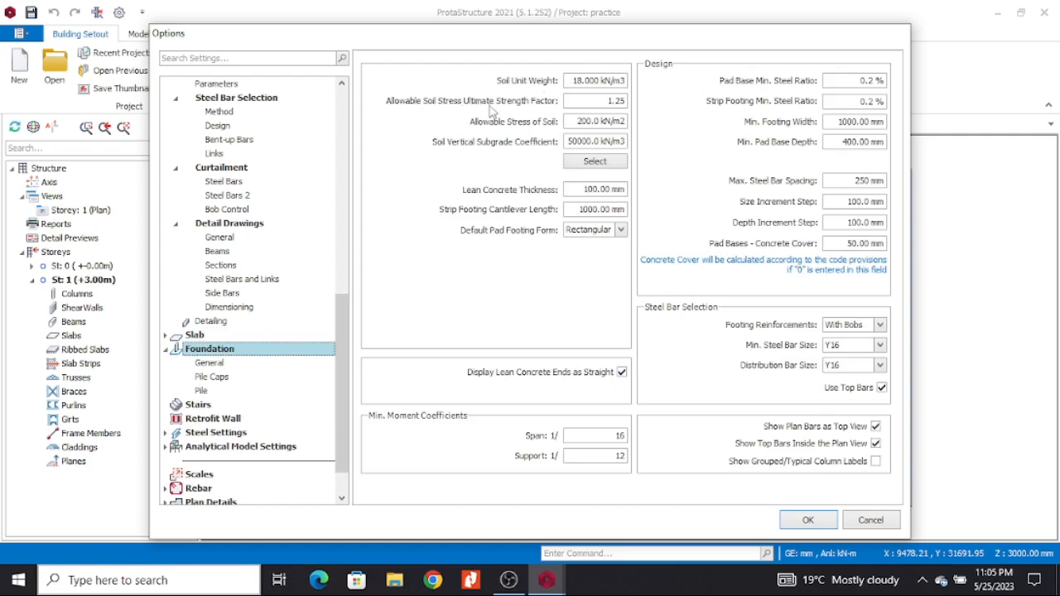
{"action": "left_click_drag", "start_coordinate": [584, 101], "coordinate": [633, 104]}
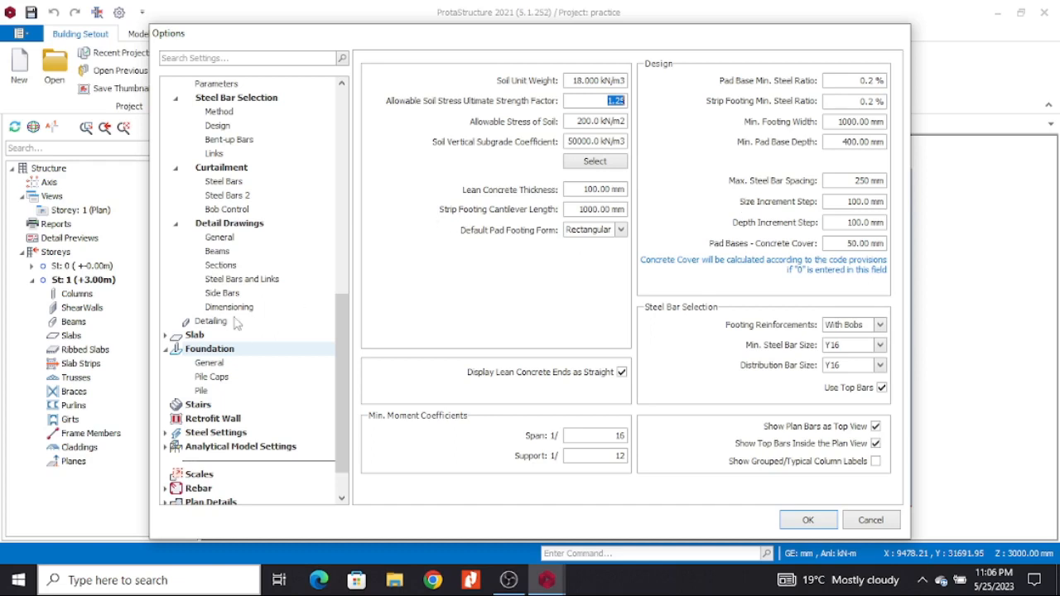
{"action": "left_click", "coordinate": [217, 378]}
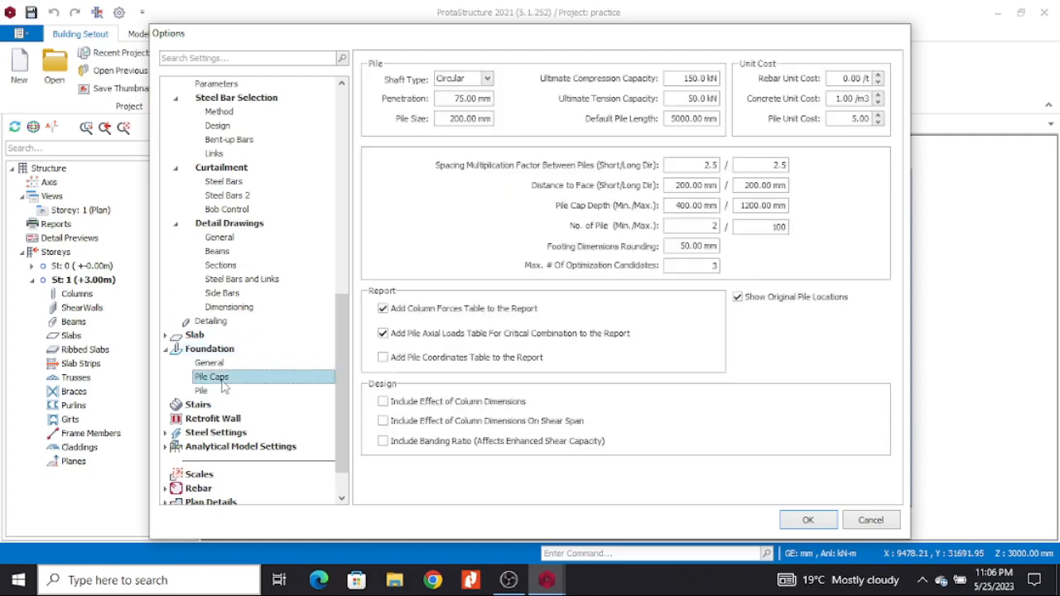
{"action": "left_click", "coordinate": [205, 392]}
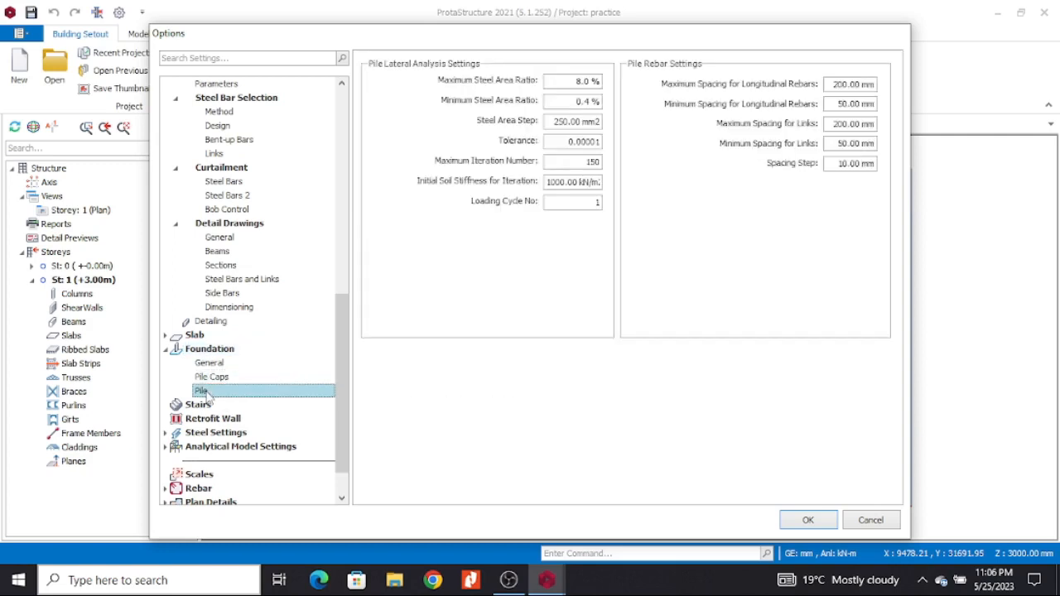
{"action": "left_click", "coordinate": [219, 377]}
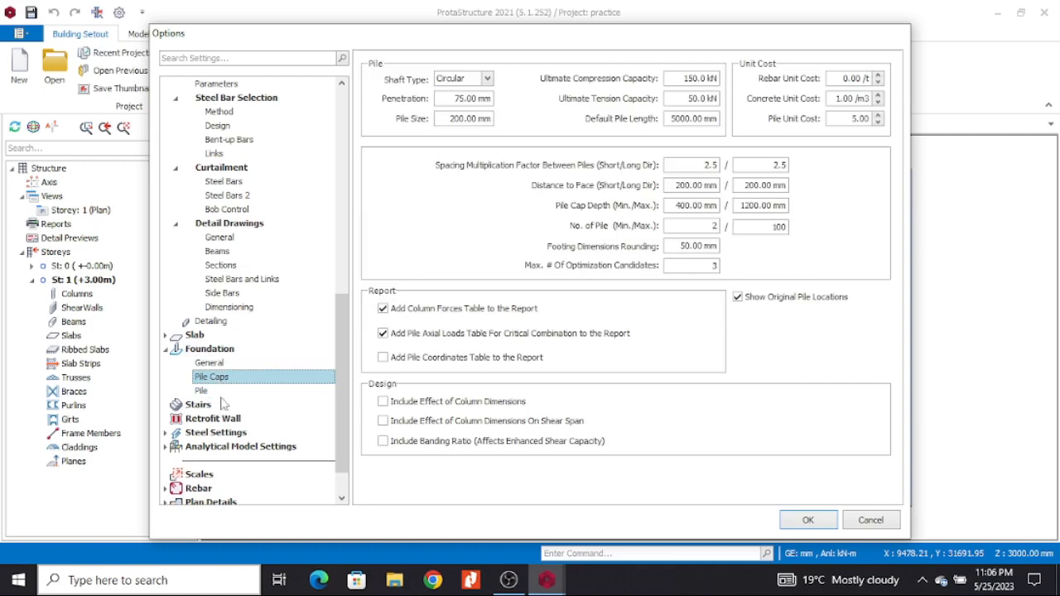
Review the stair design settings for cover, rebar spacing and diameters, and the retrofit wall dowel and rebar settings.
{"action": "left_click", "coordinate": [222, 393]}
{"action": "left_click", "coordinate": [211, 410]}
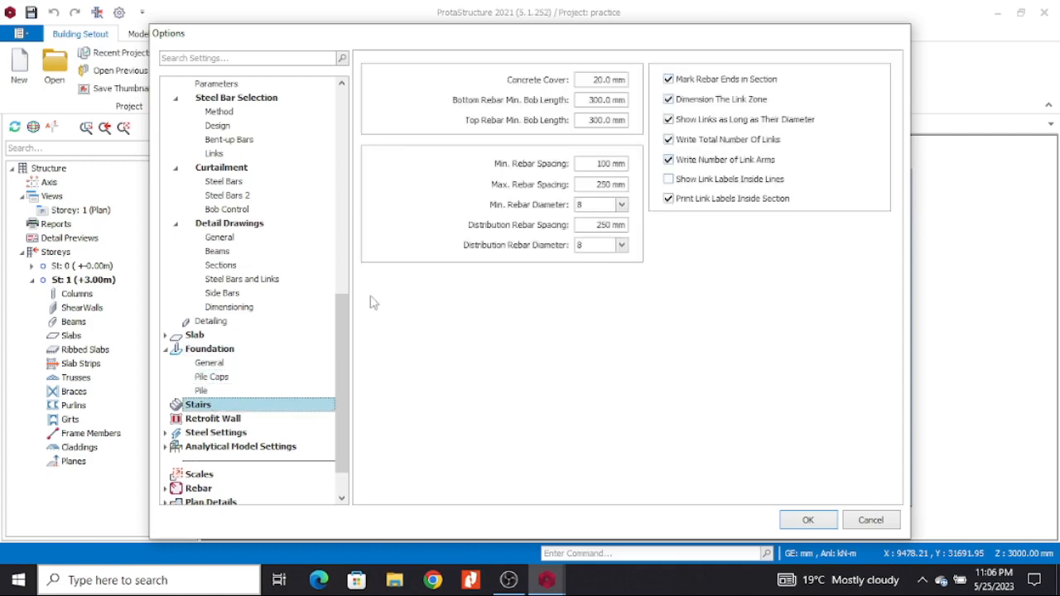
{"action": "left_click", "coordinate": [222, 420]}
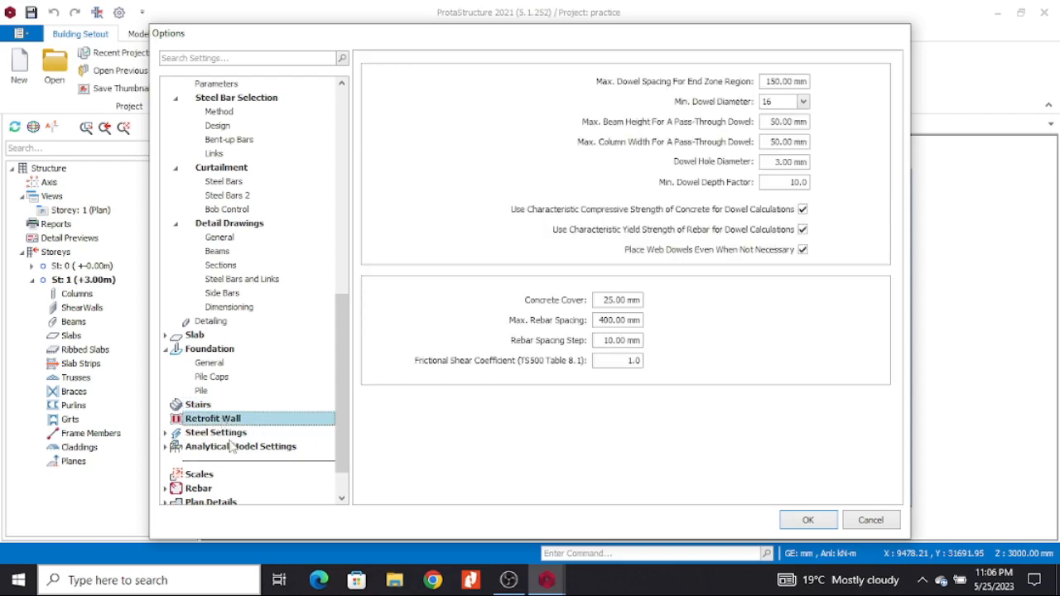
Review the steel settings for member deflection limits and the member design options.
{"action": "left_click", "coordinate": [228, 433]}
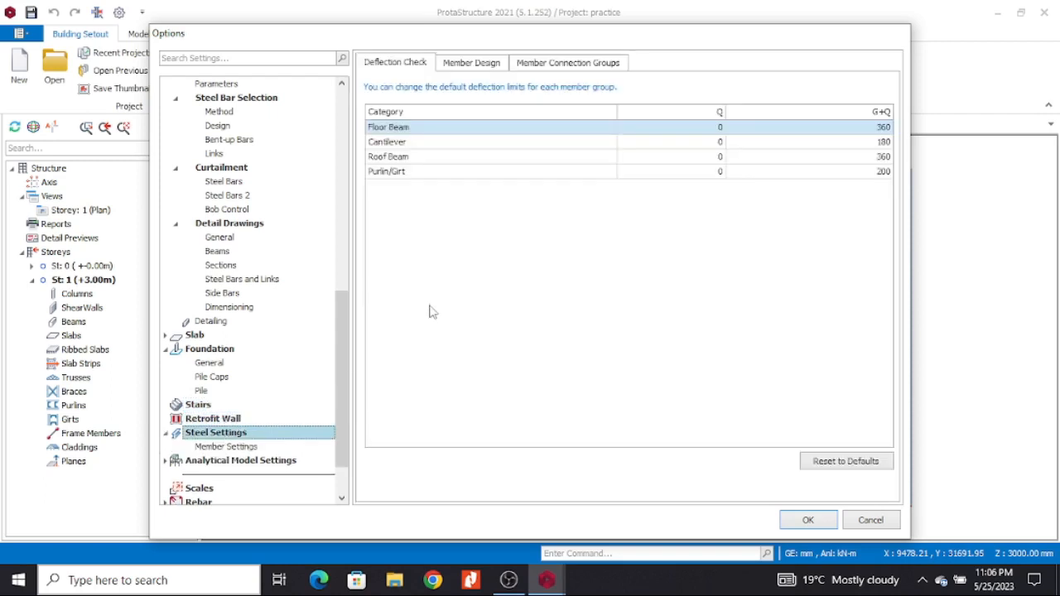
{"action": "scroll", "coordinate": [265, 315], "scroll_direction": "down", "scroll_amount": 1}
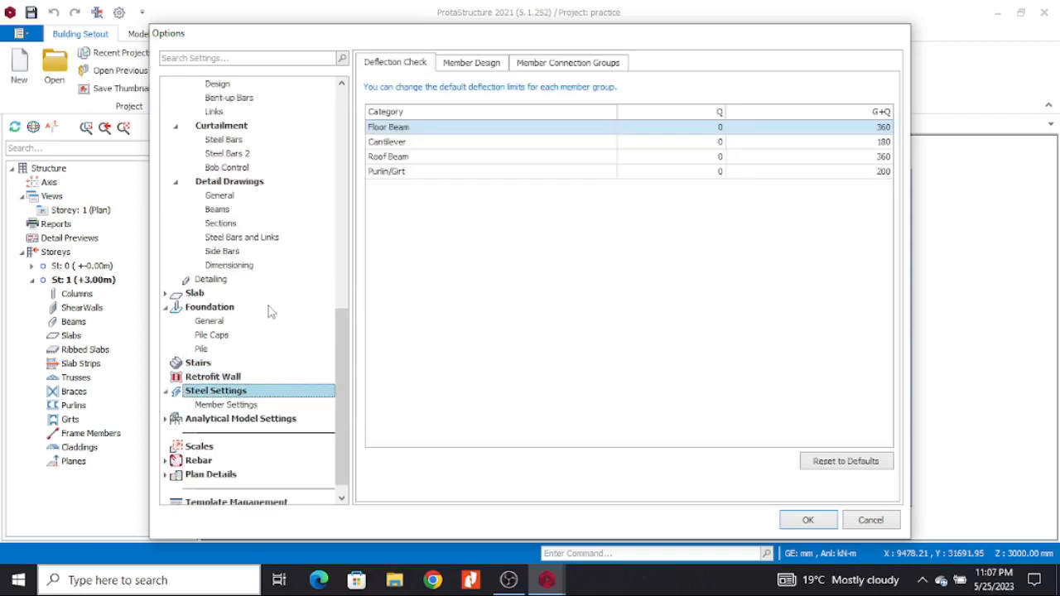
{"action": "left_click", "coordinate": [472, 64]}
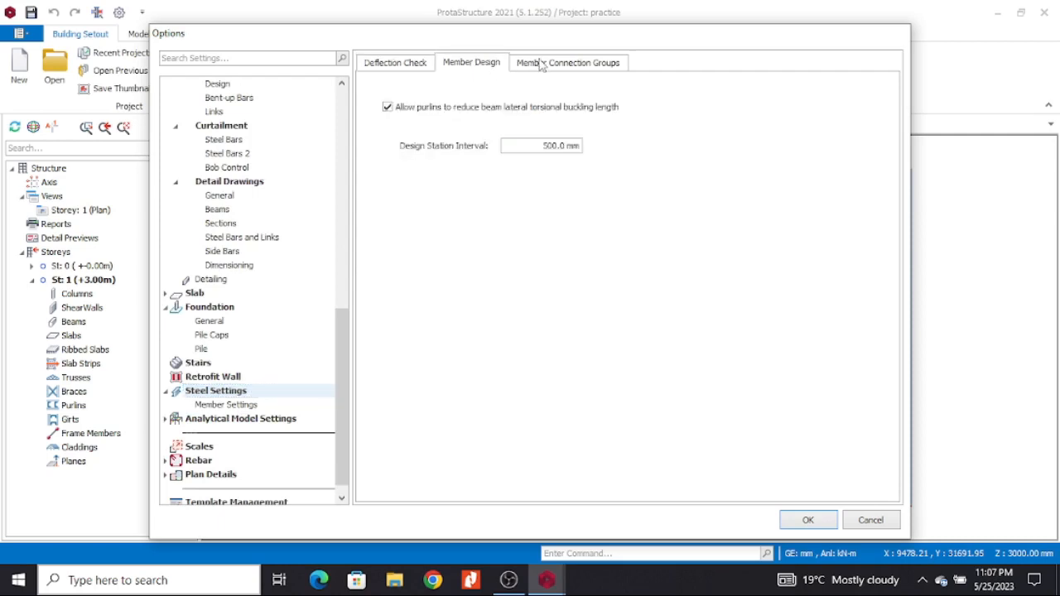
Set the Column Schedule drawing scale to 1/100 in the scales table.
{"action": "scroll", "coordinate": [261, 399], "scroll_direction": "down", "scroll_amount": 1}
{"action": "left_click", "coordinate": [217, 433]}
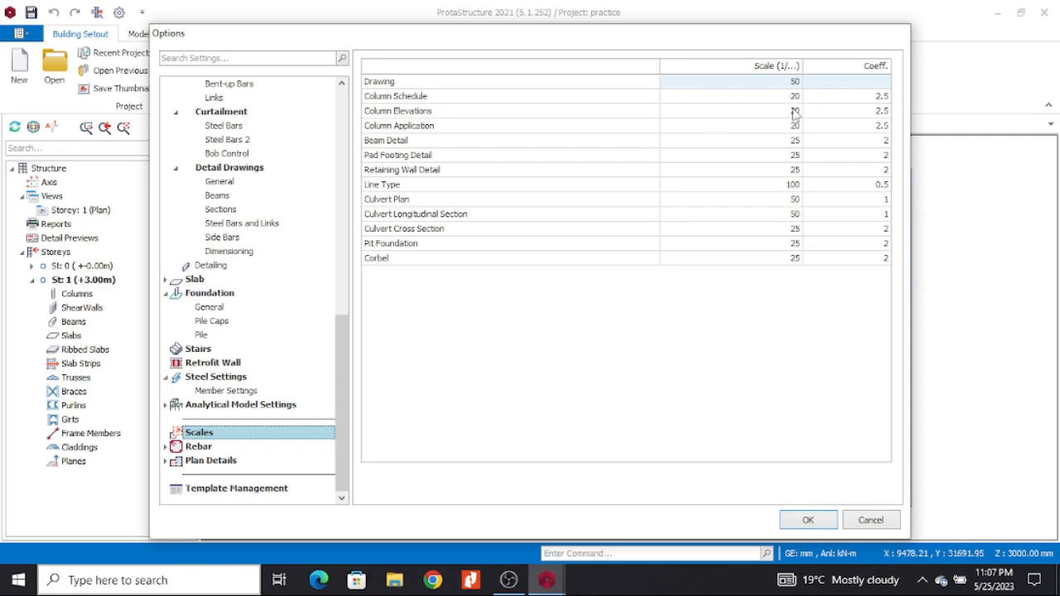
{"action": "left_click", "coordinate": [792, 96]}
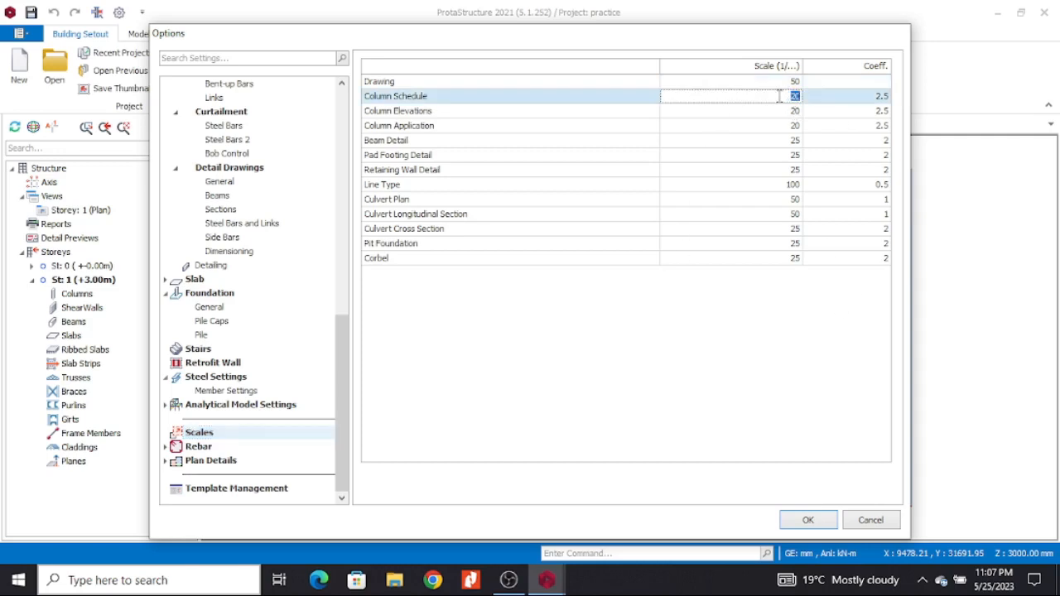
{"action": "left_click", "coordinate": [797, 143]}
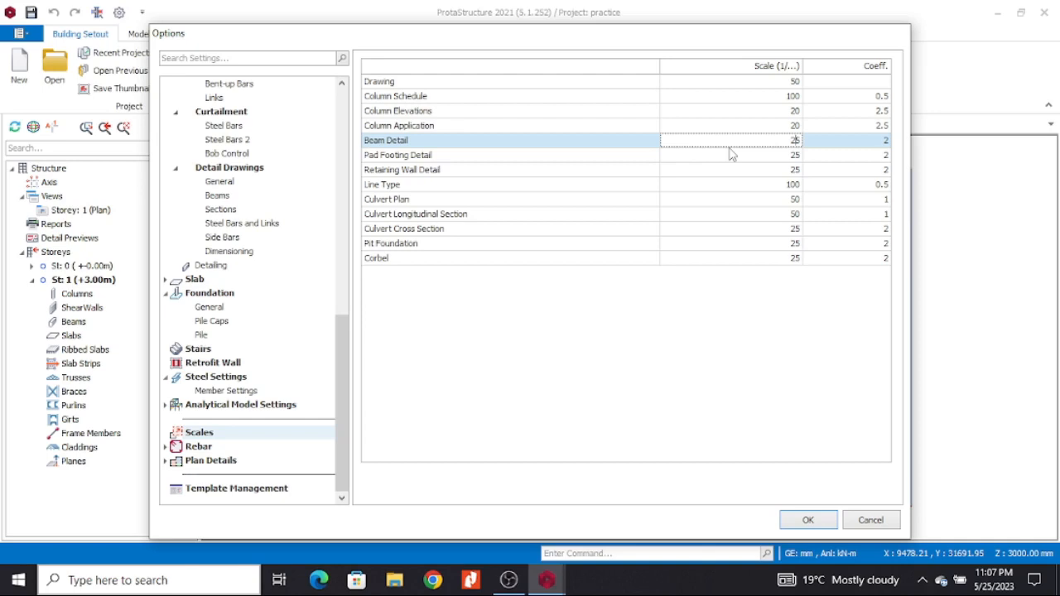
Review the general rebar settings, including the maximum rebar length, and the rebar label template and leader settings.
{"action": "left_click", "coordinate": [199, 446]}
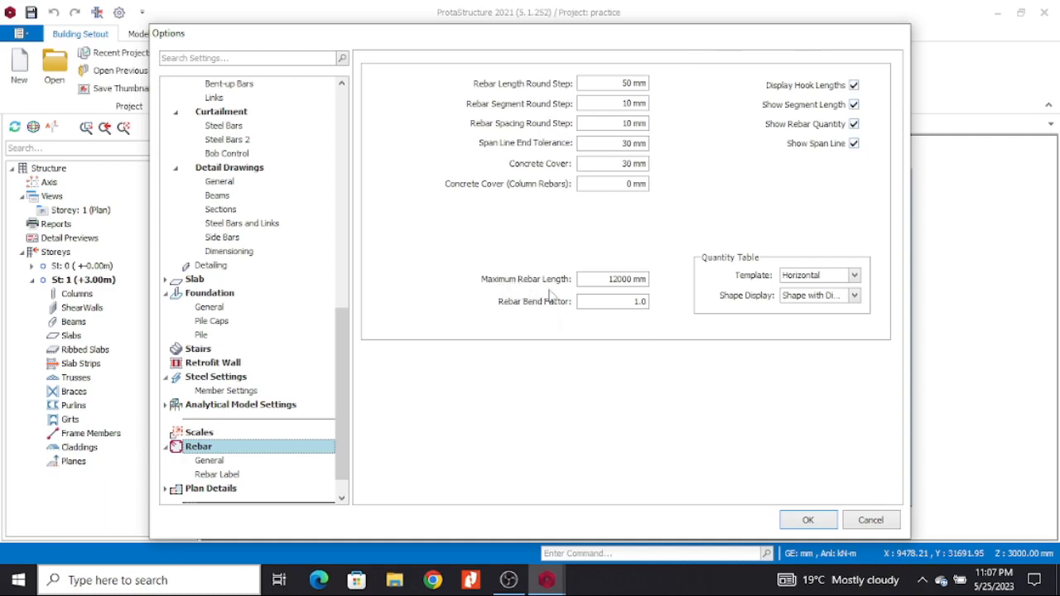
{"action": "left_click", "coordinate": [616, 280]}
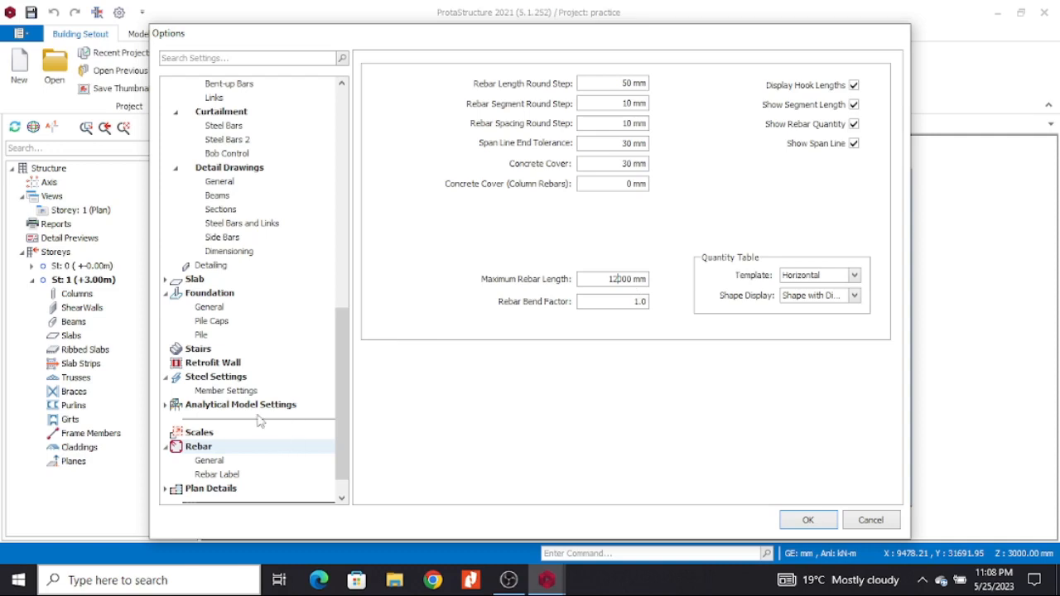
{"action": "scroll", "coordinate": [335, 417], "scroll_direction": "down", "scroll_amount": 1}
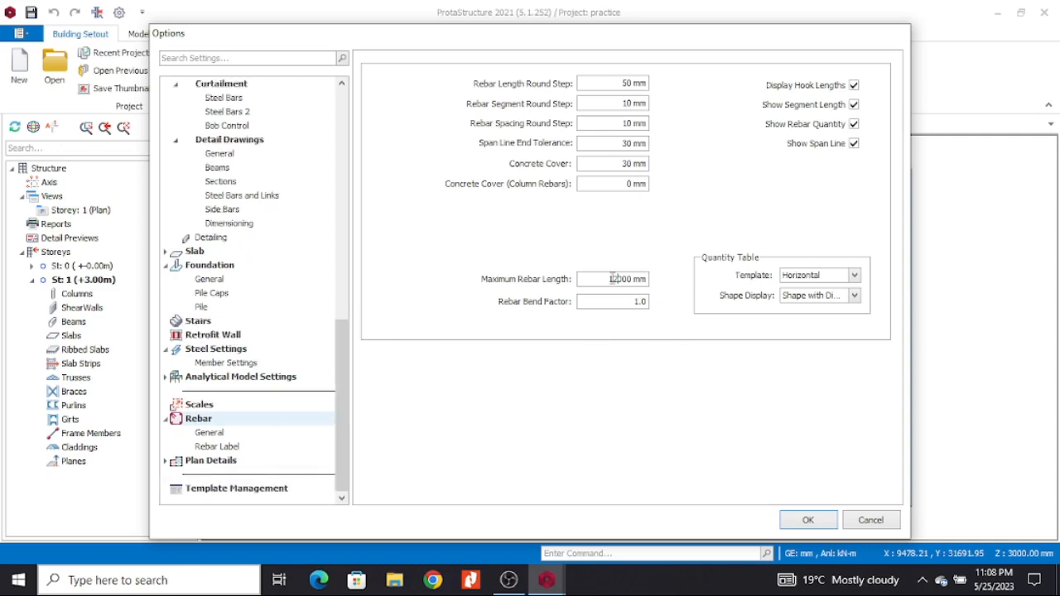
{"action": "left_click", "coordinate": [209, 433]}
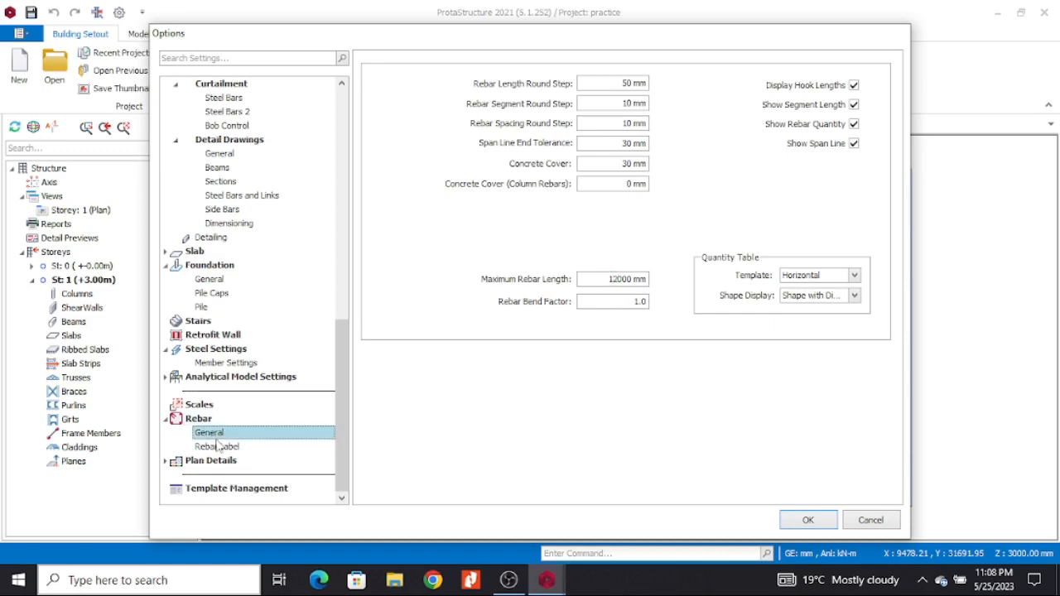
{"action": "left_click", "coordinate": [219, 447]}
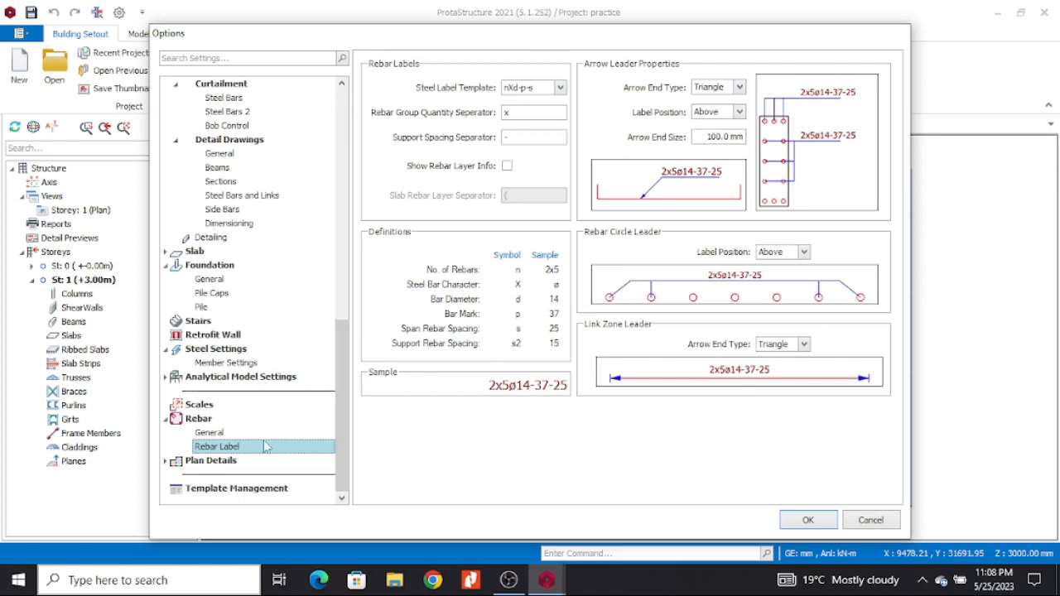
Review the plan details settings for form plans, column applications and hatching.
{"action": "left_click", "coordinate": [217, 462]}
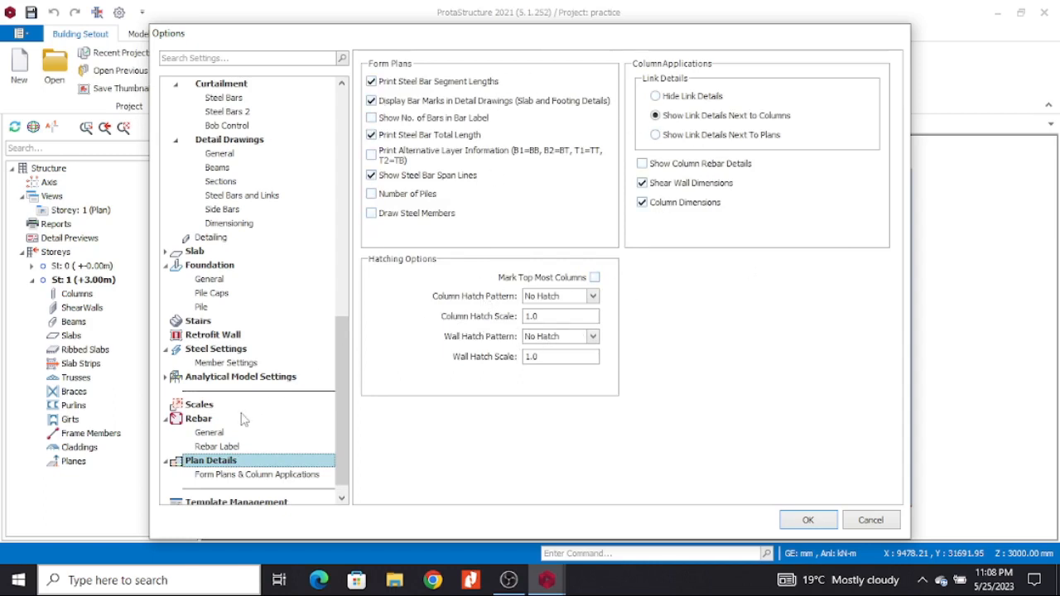
{"action": "scroll", "coordinate": [244, 418], "scroll_direction": "down", "scroll_amount": 1}
{"action": "left_click_drag", "start_coordinate": [339, 331], "coordinate": [331, 374]}
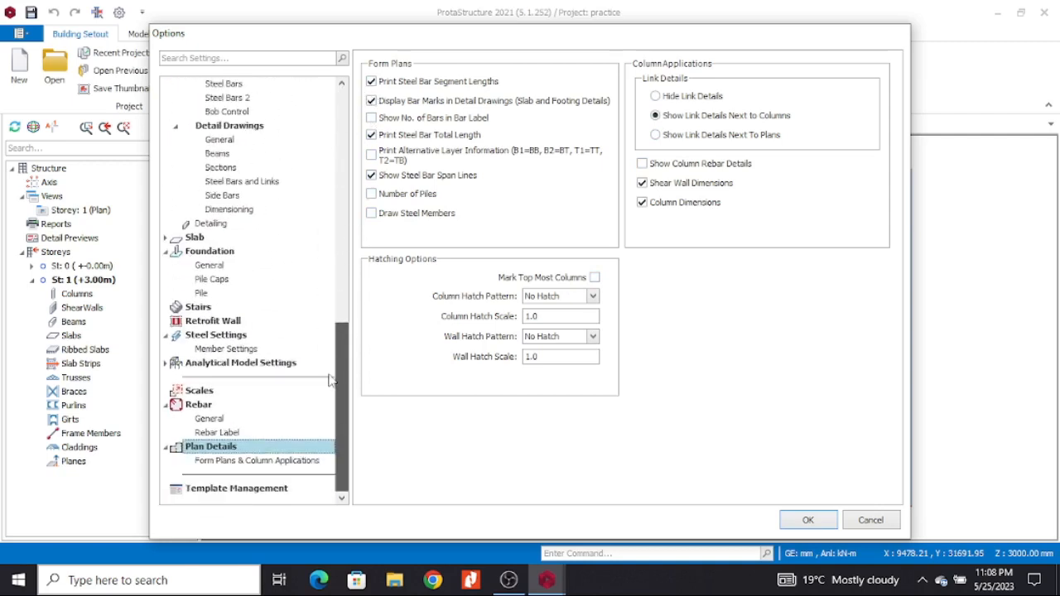
Review the template management setting groups and the new template option without creating one, and accept the project options.
{"action": "left_click", "coordinate": [225, 489]}
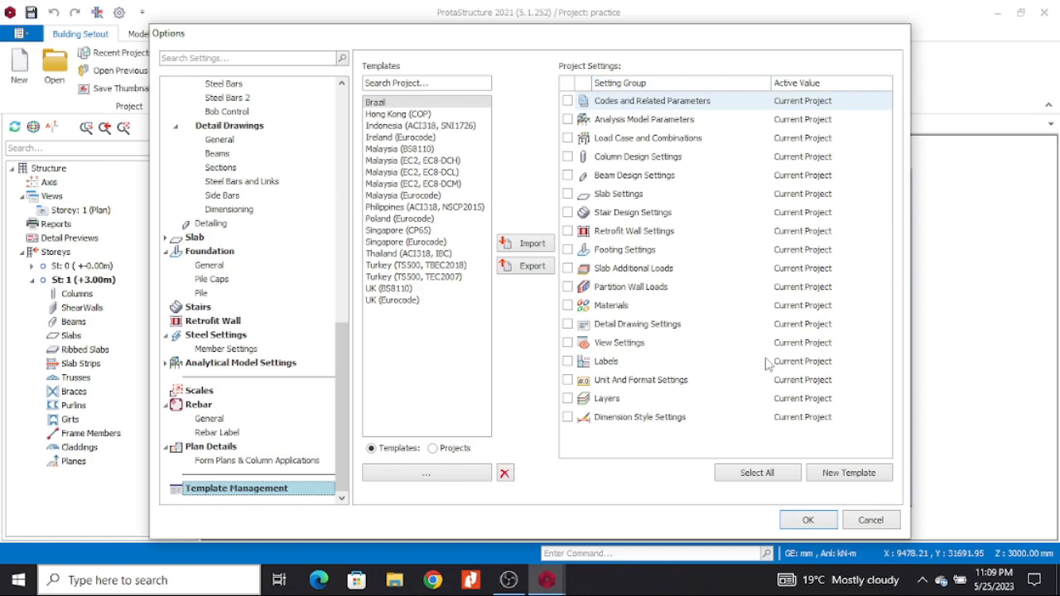
{"action": "left_click", "coordinate": [656, 176]}
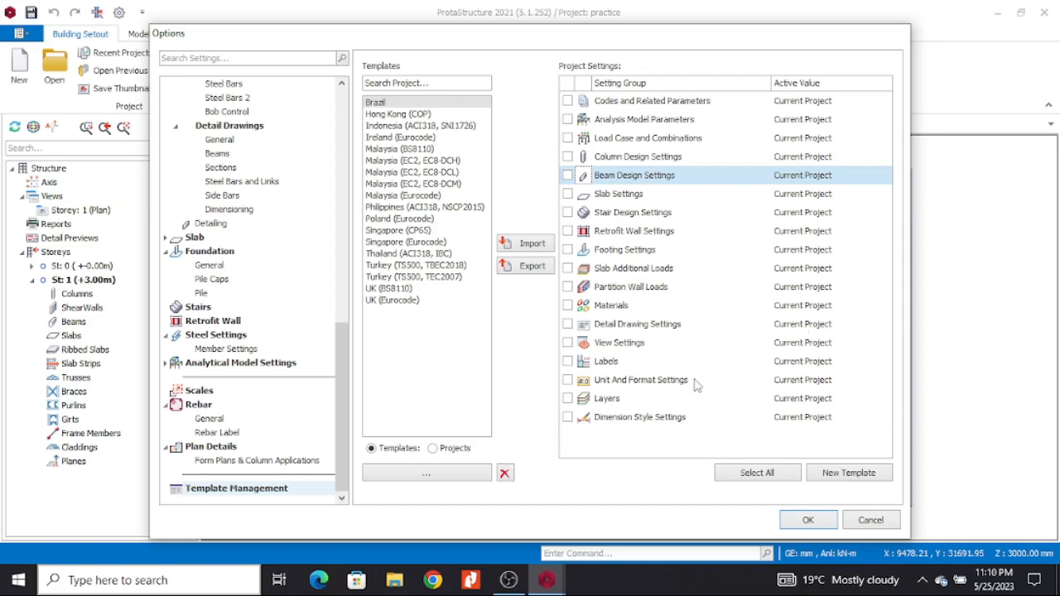
{"action": "left_click", "coordinate": [855, 479]}
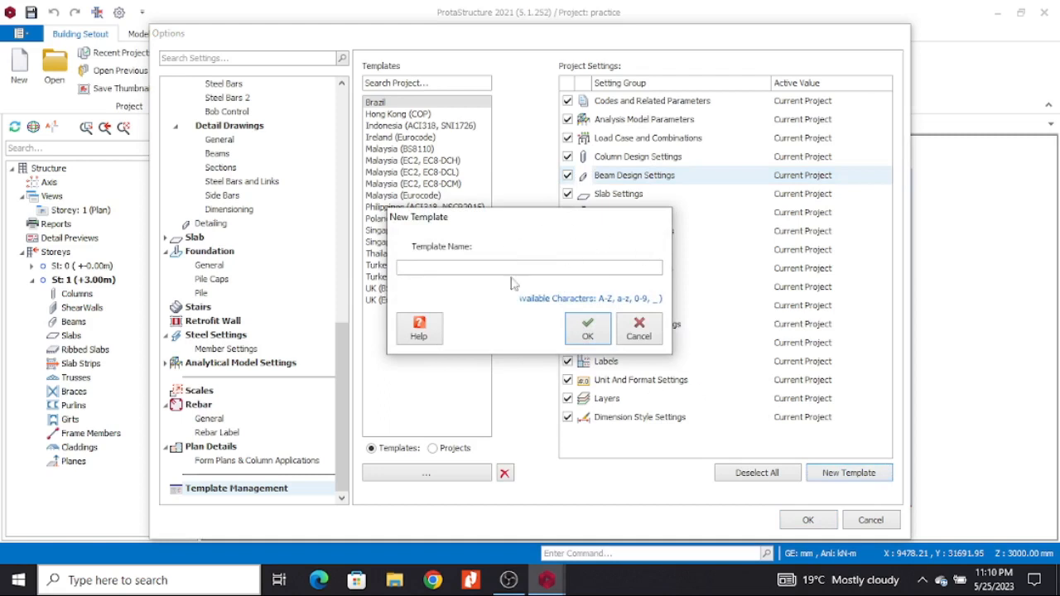
{"action": "left_click", "coordinate": [639, 335]}
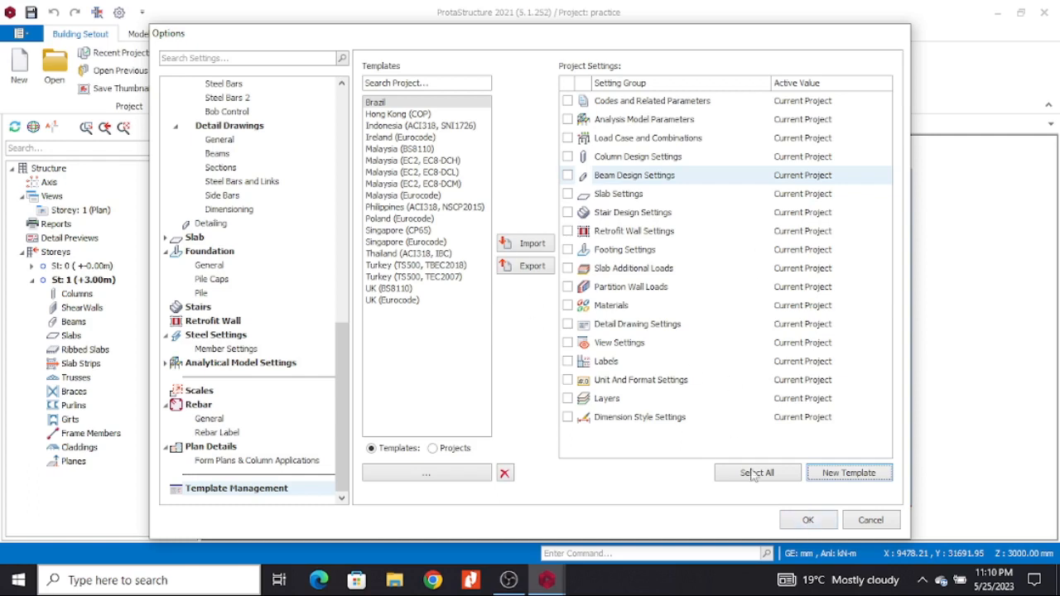
{"action": "left_click", "coordinate": [823, 524]}
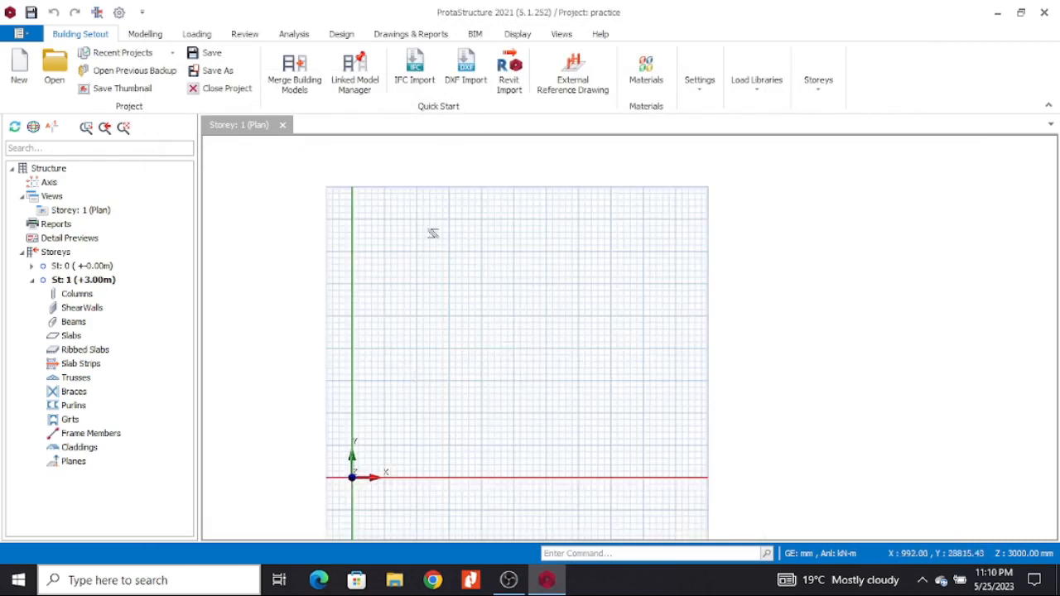
Look over the modelling and loading tools, and reopen the project options for a last check without changing anything.
{"action": "left_click", "coordinate": [145, 34]}
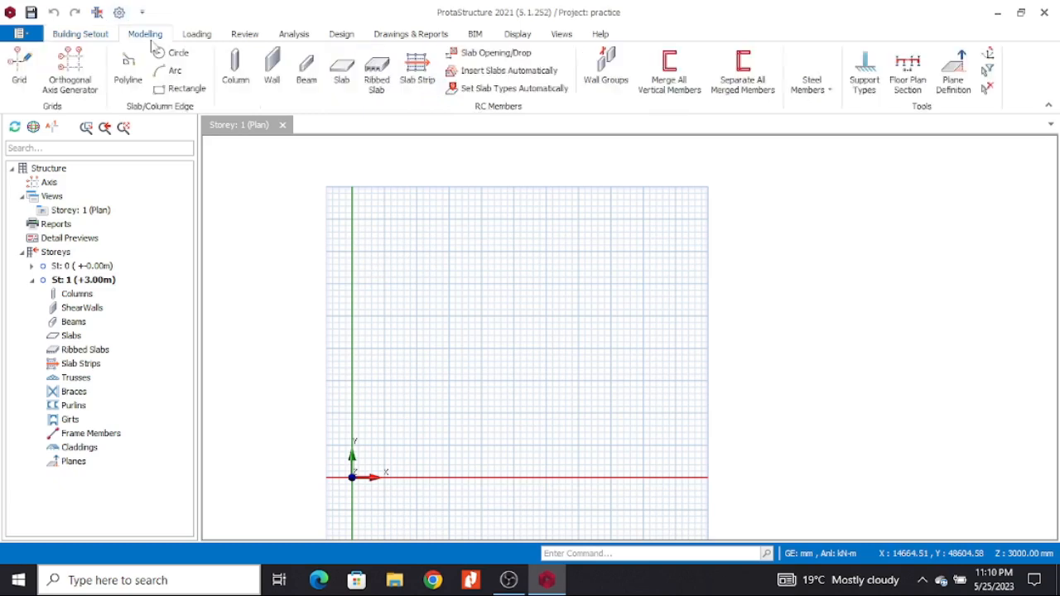
{"action": "left_click", "coordinate": [205, 35]}
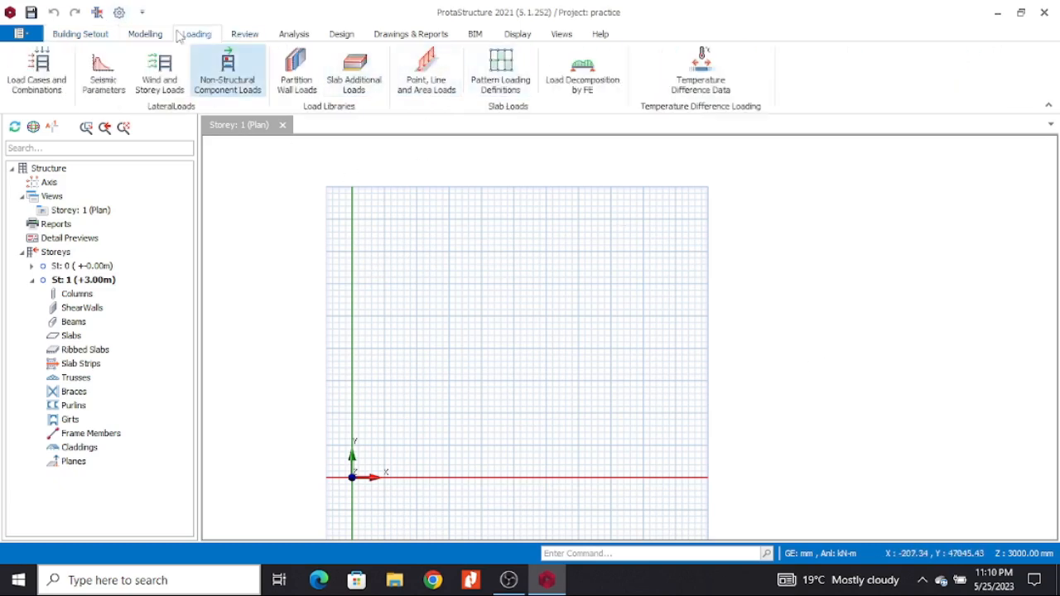
{"action": "left_click", "coordinate": [119, 12]}
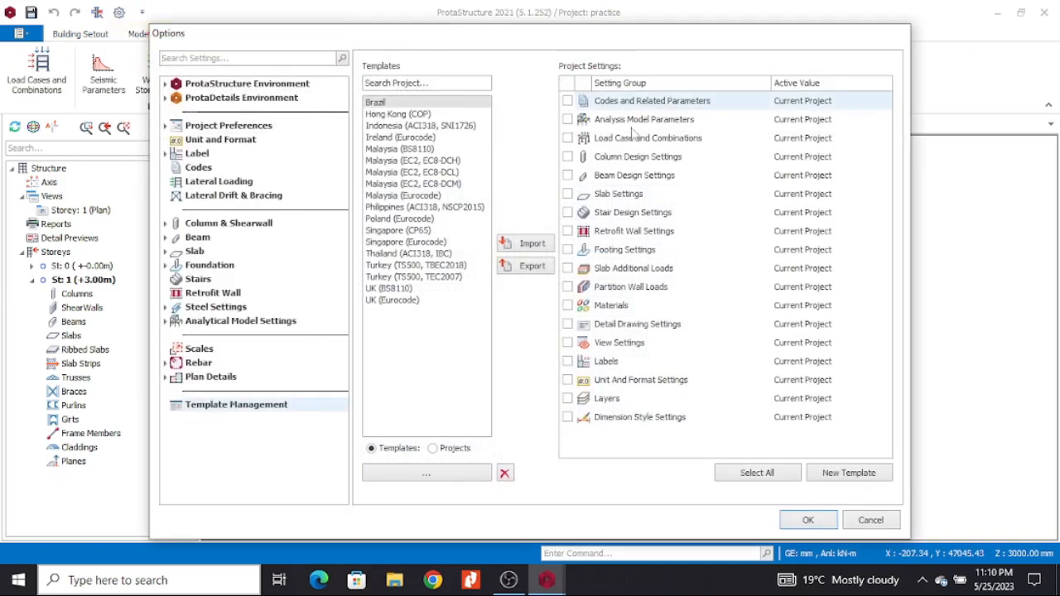
{"action": "left_click", "coordinate": [871, 520]}
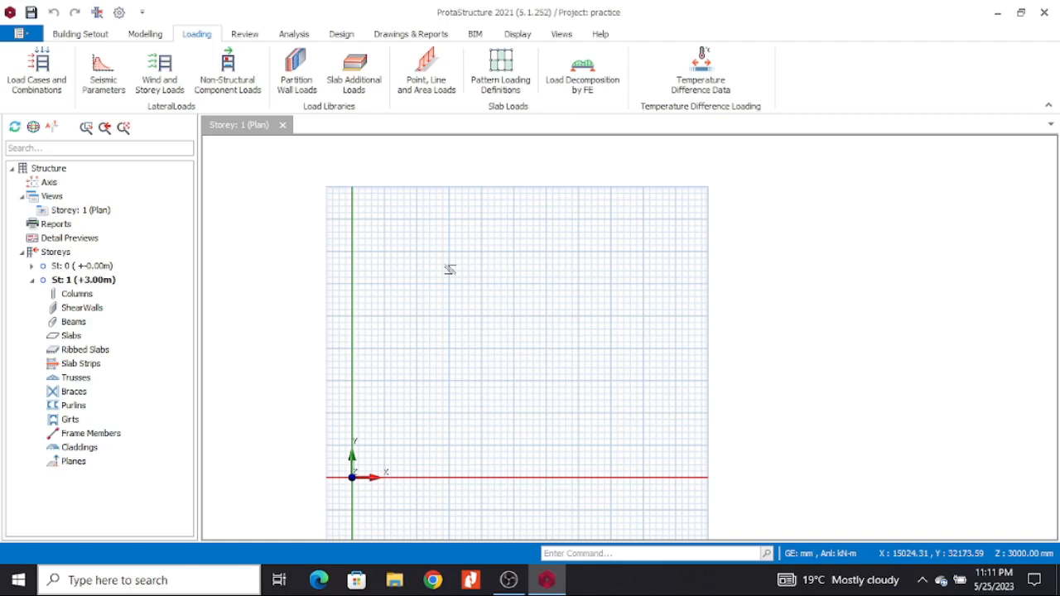
Try to save the practice project, and exit the program choosing to save changes.
{"action": "left_click", "coordinate": [9, 13]}
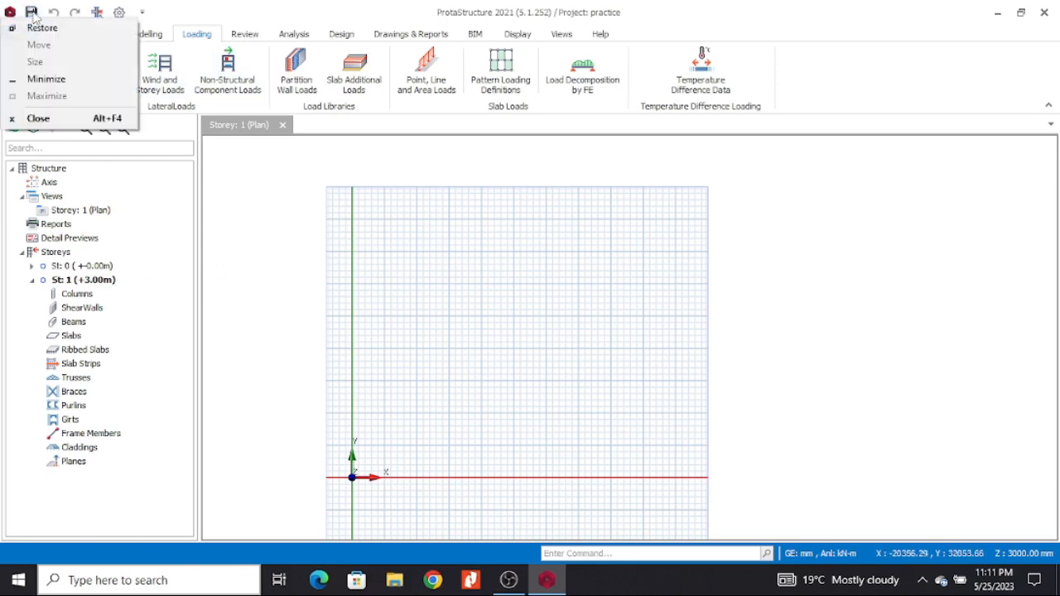
{"action": "left_click", "coordinate": [30, 13]}
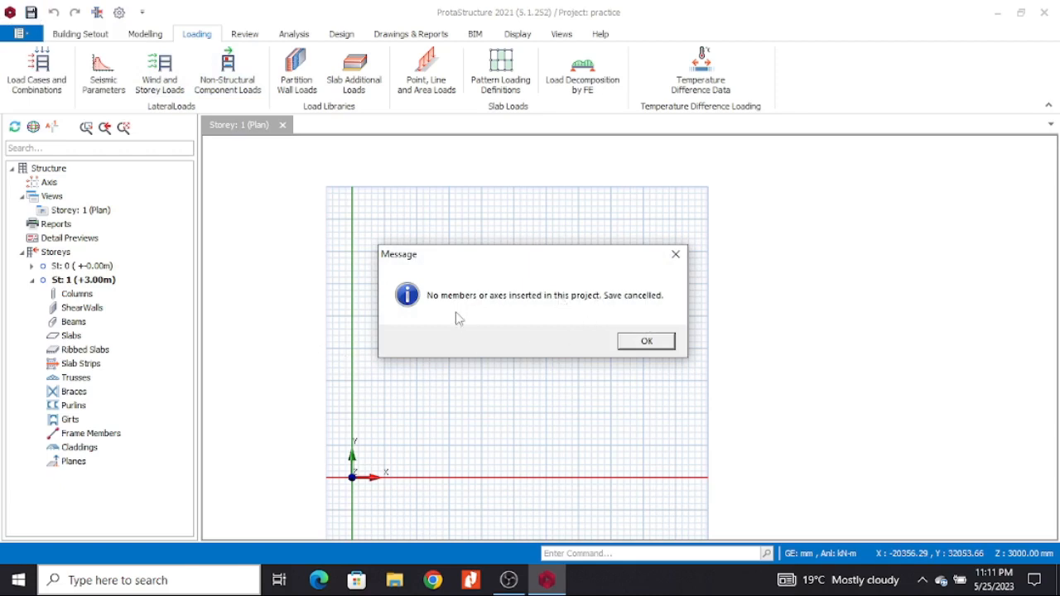
{"action": "left_click", "coordinate": [675, 254]}
{"action": "left_click", "coordinate": [1049, 13]}
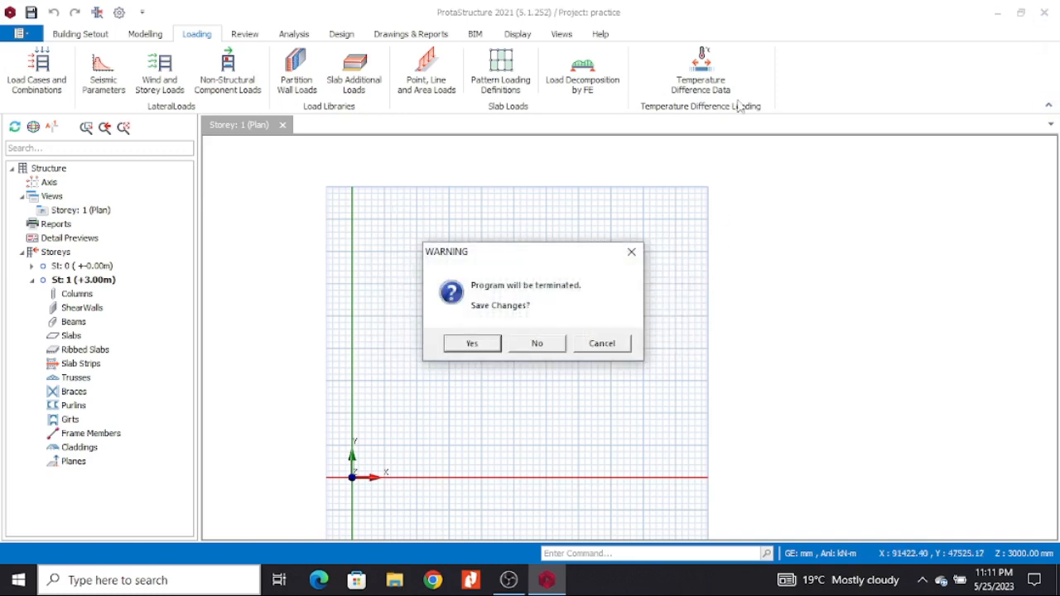
{"action": "left_click", "coordinate": [482, 344]}
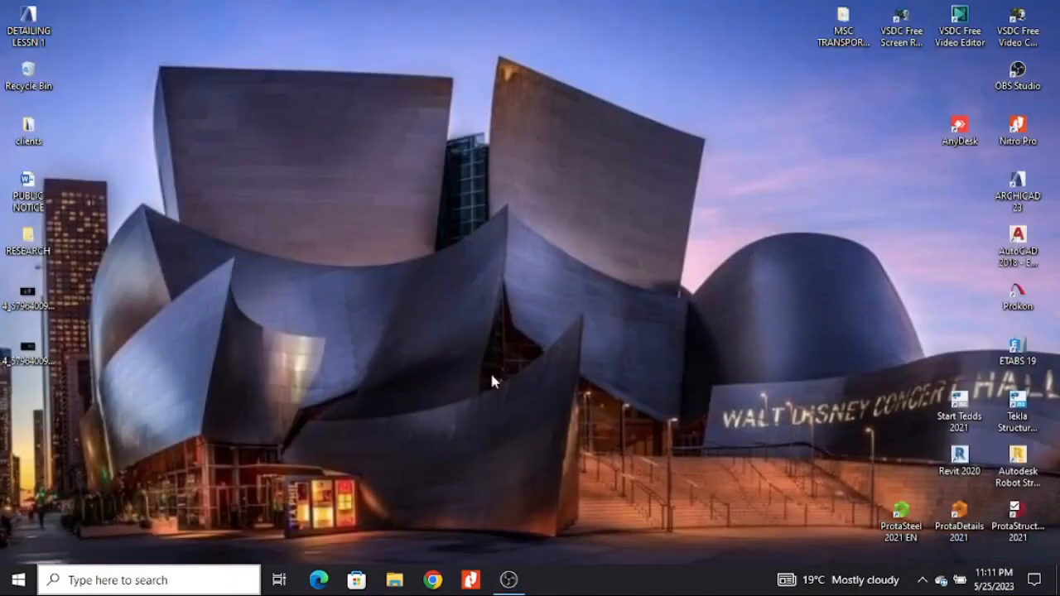